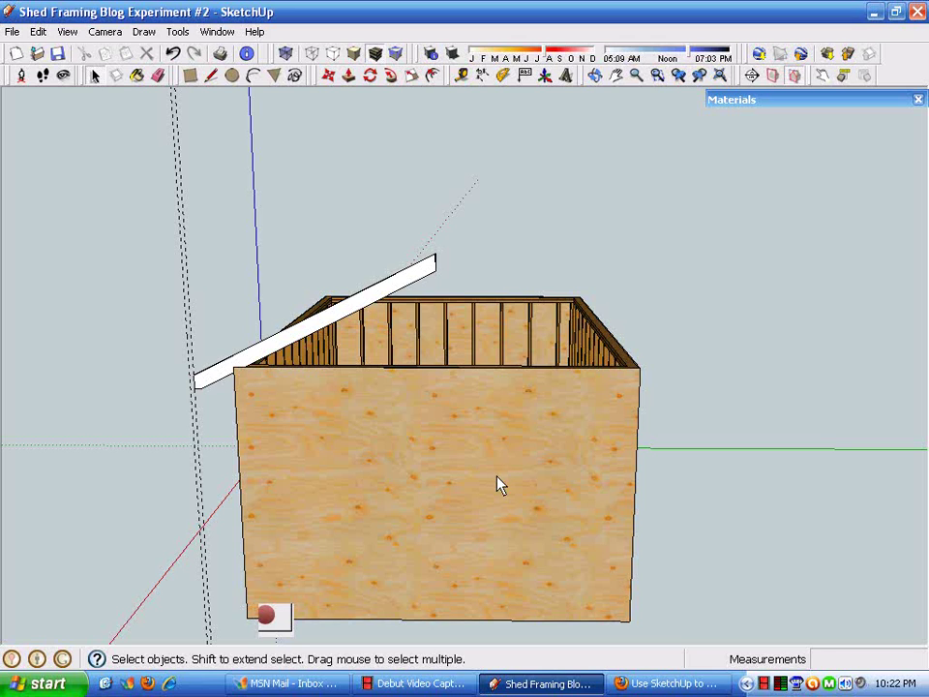
Add a guide along the rafter's top edge, marking its 5 1/2" depth from the lower edge.
{"action": "middle_click_drag", "start_coordinate": [569, 369], "coordinate": [240, 465]}
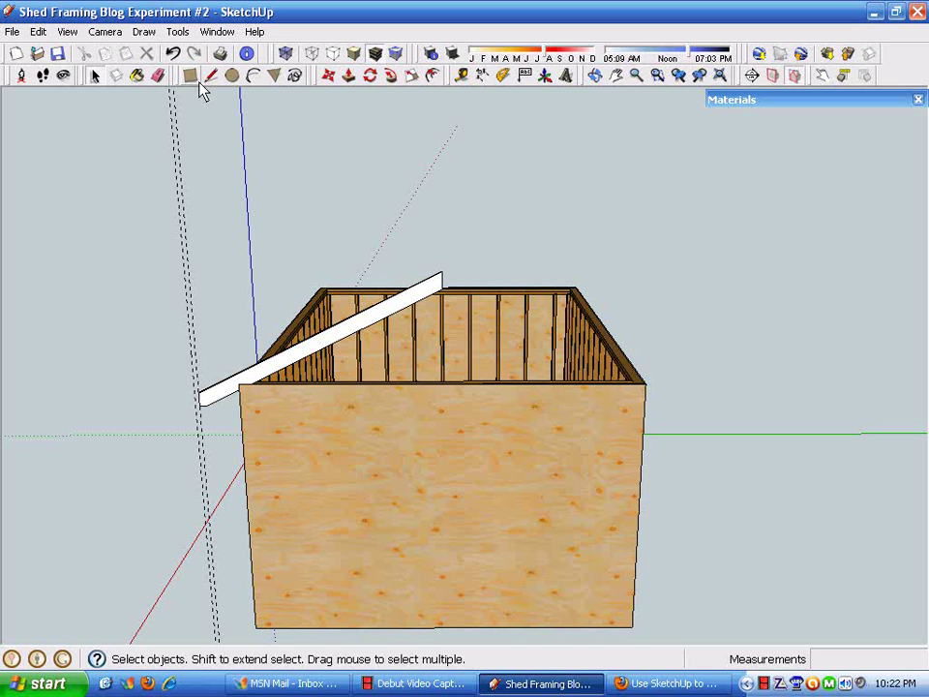
{"action": "scroll", "coordinate": [404, 467], "scroll_direction": "up", "scroll_amount": 5}
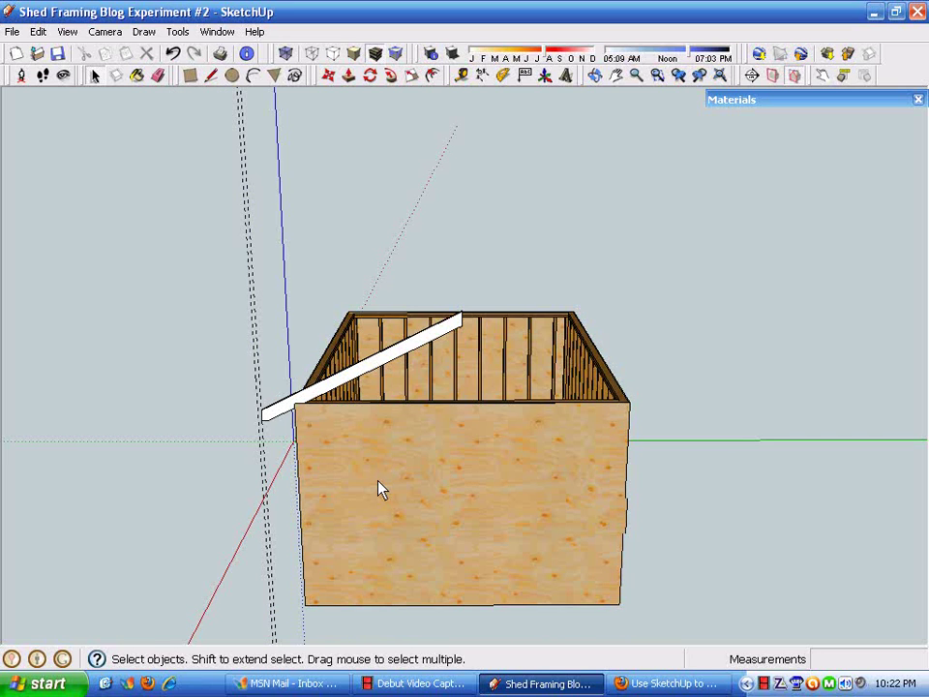
{"action": "middle_click_drag", "start_coordinate": [275, 462], "coordinate": [376, 459]}
{"action": "scroll", "coordinate": [361, 386], "scroll_direction": "up", "scroll_amount": 5}
{"action": "scroll", "coordinate": [290, 296], "scroll_direction": "down", "scroll_amount": 3}
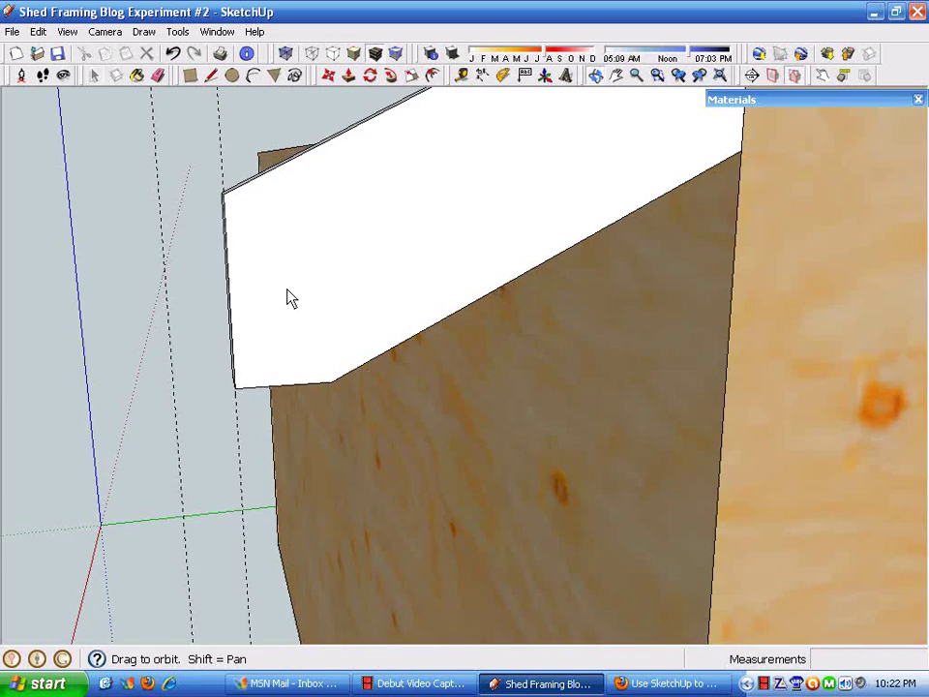
{"action": "middle_click_drag", "start_coordinate": [296, 311], "coordinate": [271, 349]}
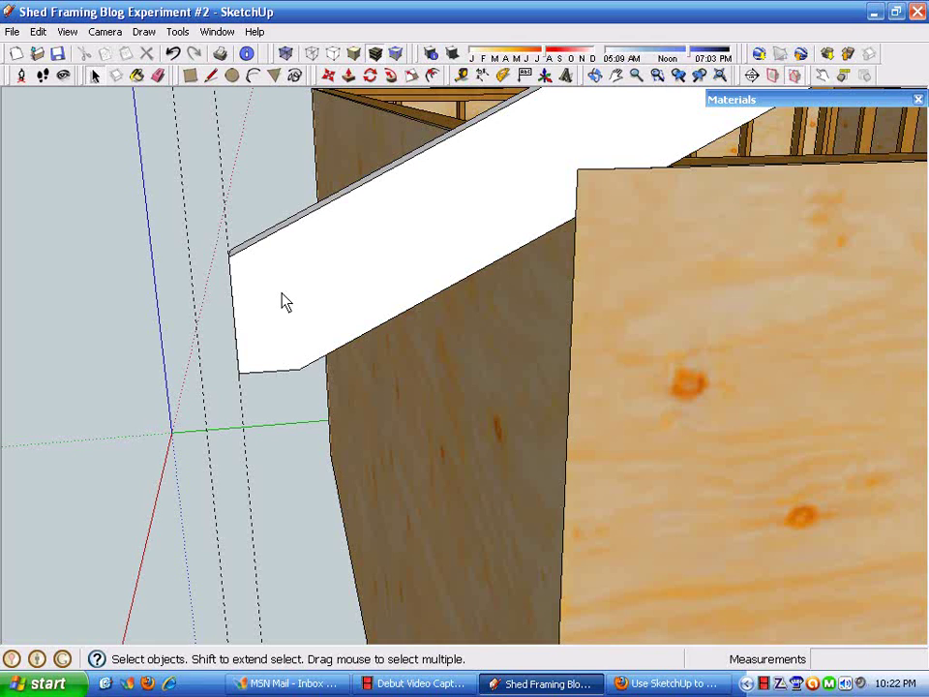
{"action": "left_click", "coordinate": [462, 74]}
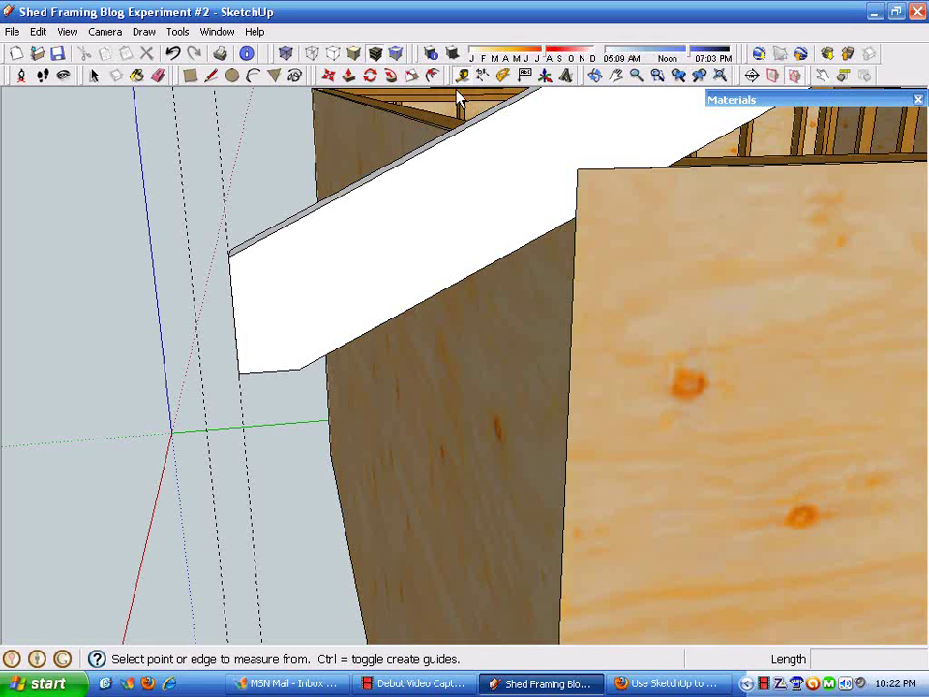
{"action": "left_click", "coordinate": [380, 324]}
{"action": "left_click", "coordinate": [278, 236]}
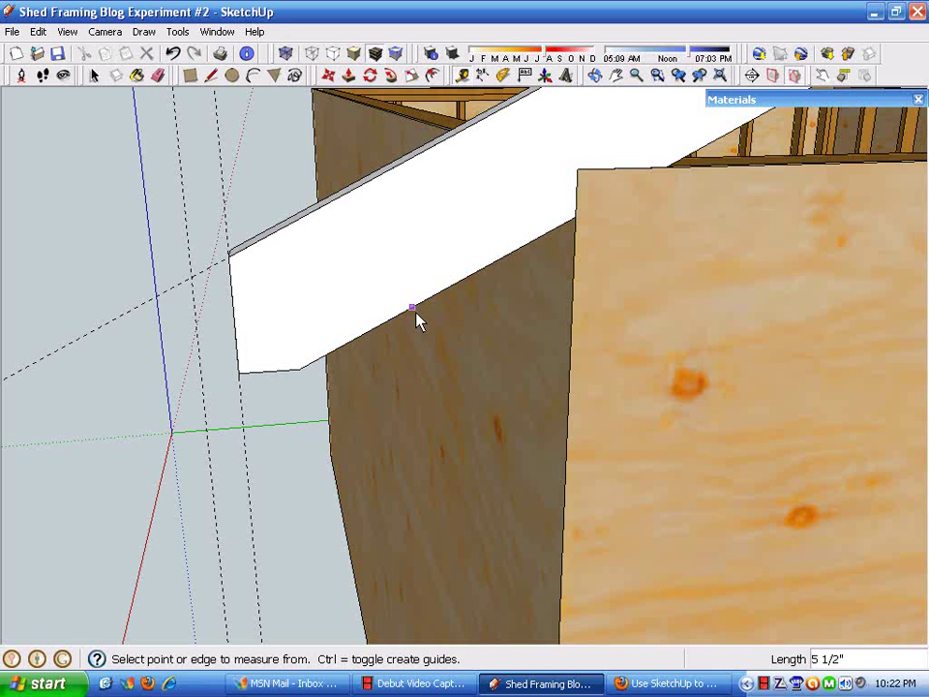
{"action": "key", "text": "space"}
{"action": "middle_click_drag", "start_coordinate": [241, 266], "coordinate": [343, 381]}
{"action": "middle_click_drag", "start_coordinate": [339, 295], "coordinate": [329, 267]}
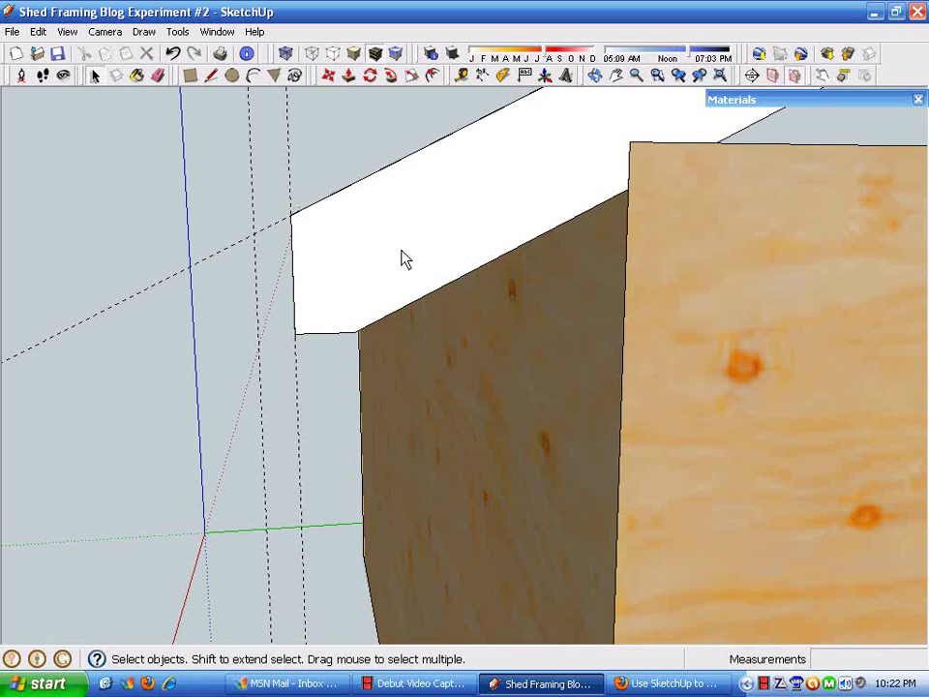
Abandon the unfinished line and undo/redo so the diagonal guide line is kept.
{"action": "left_click", "coordinate": [211, 77]}
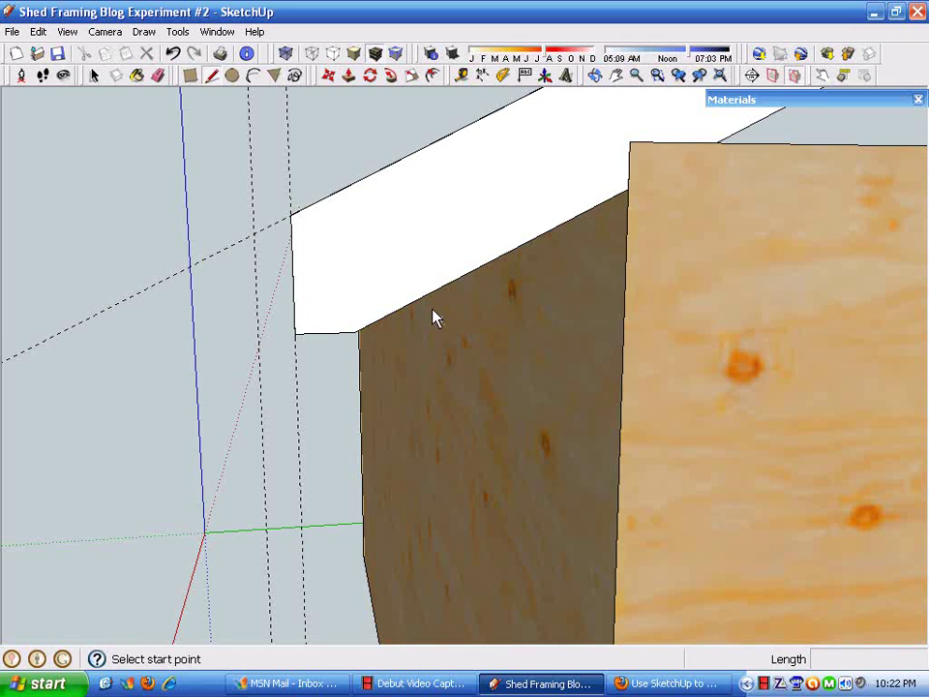
{"action": "left_click", "coordinate": [254, 237]}
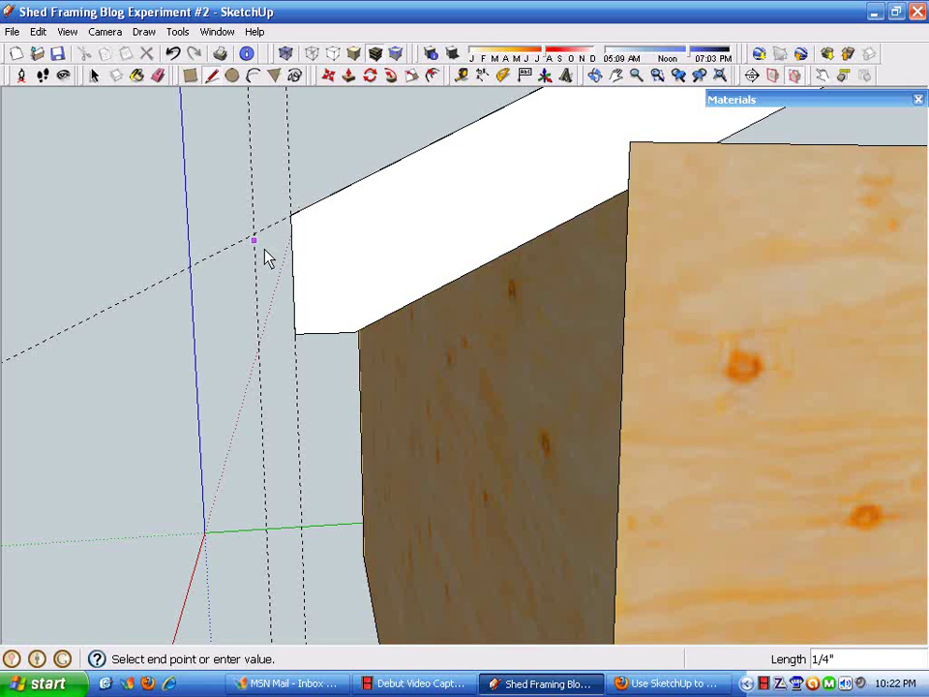
{"action": "scroll", "coordinate": [270, 272], "scroll_direction": "up", "scroll_amount": 1}
{"action": "middle_click_drag", "start_coordinate": [268, 276], "coordinate": [273, 286]}
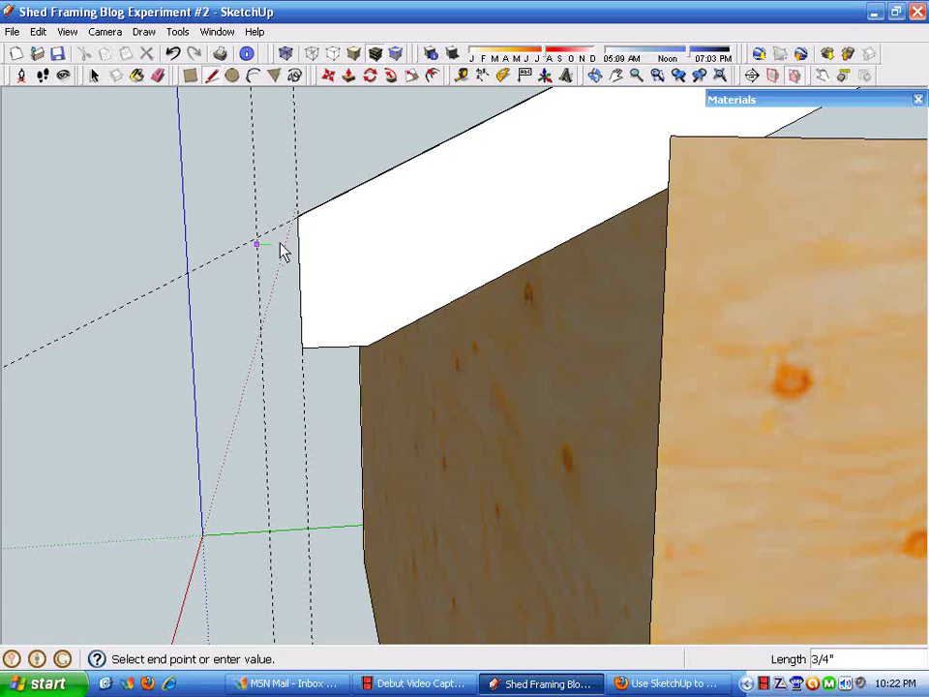
{"action": "left_click", "coordinate": [172, 54]}
{"action": "key", "text": "ctrl+z"}
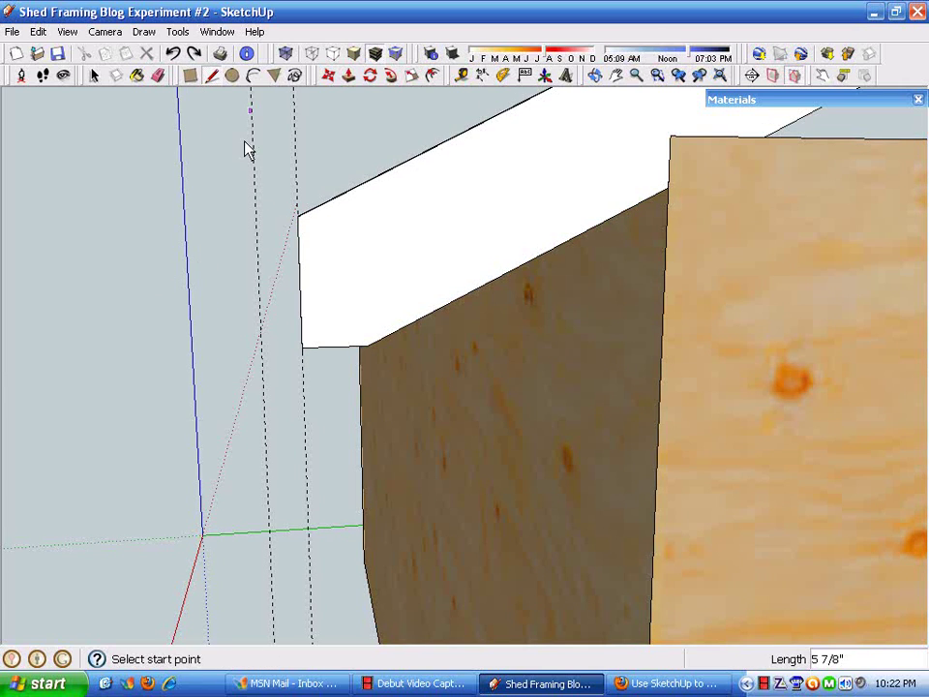
{"action": "left_click", "coordinate": [193, 54]}
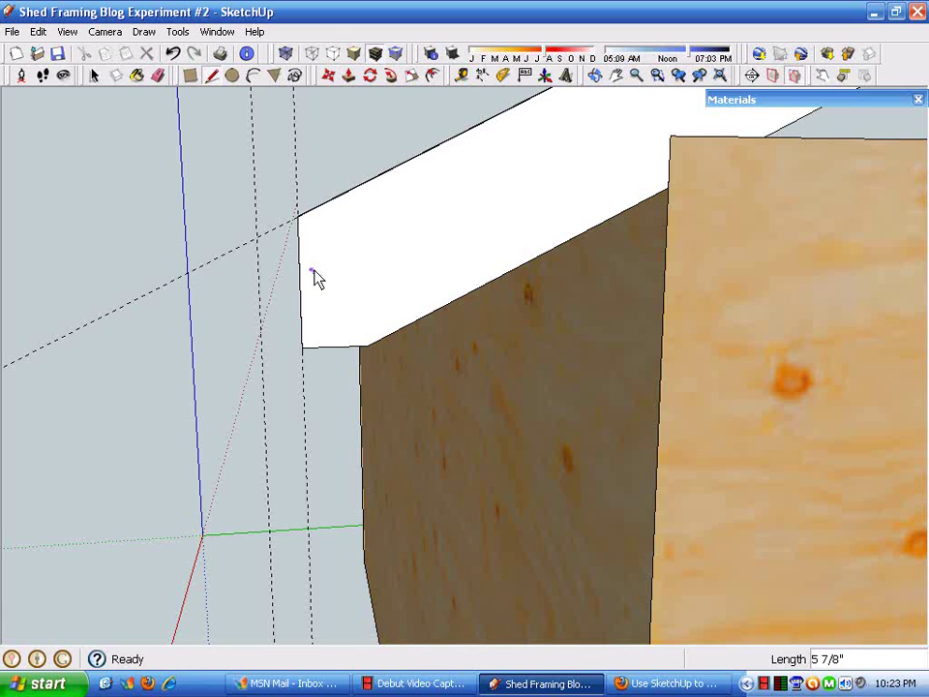
{"action": "key", "text": "ctrl+z"}
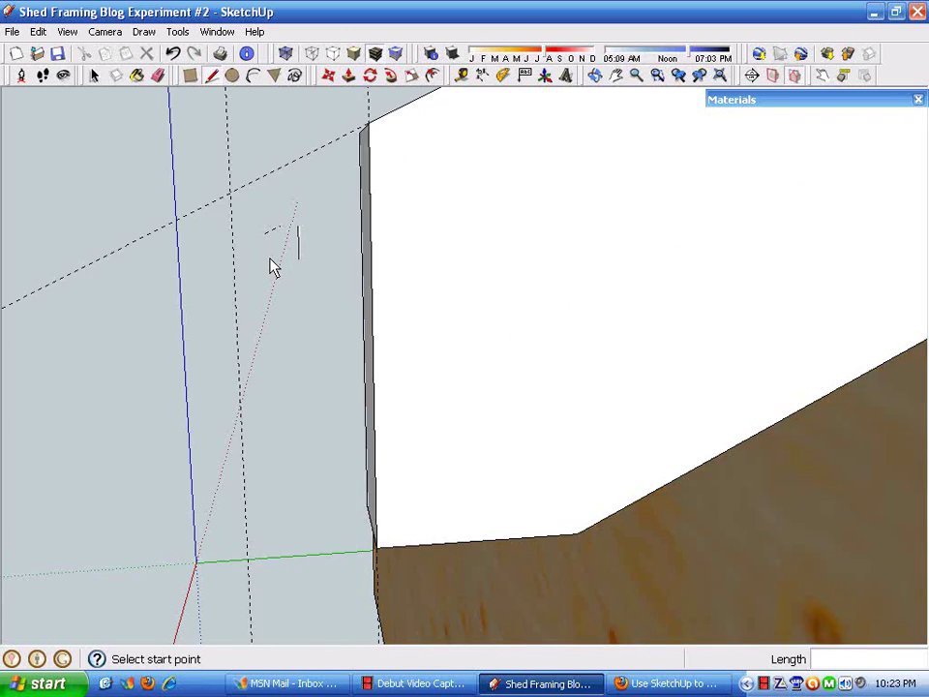
{"action": "key", "text": "ctrl+y"}
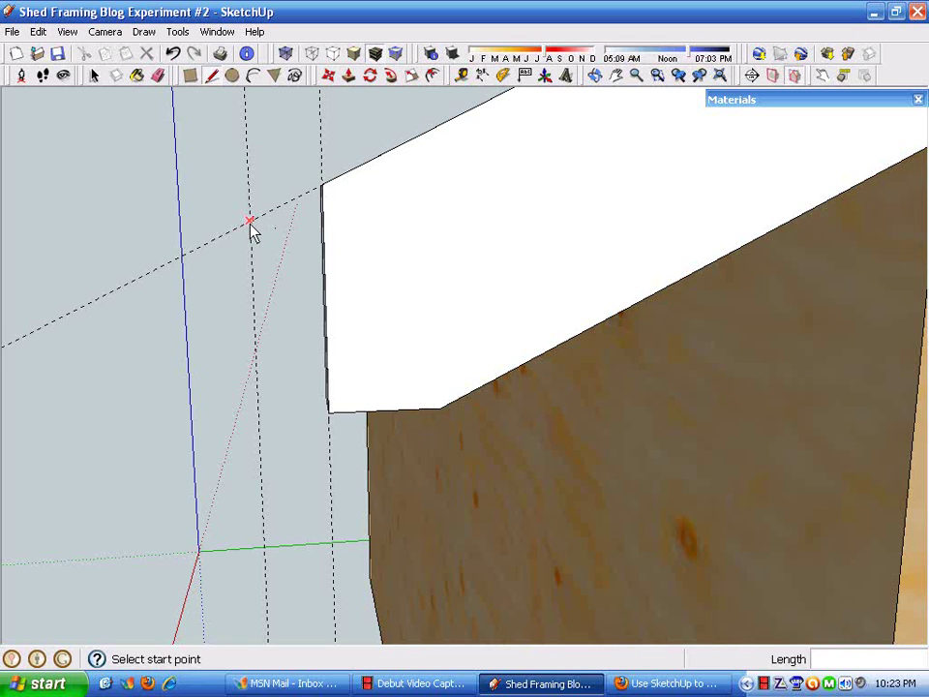
Trace a closed rectangle along the guide lines, forming a face against the rafter's end.
{"action": "left_click", "coordinate": [249, 222]}
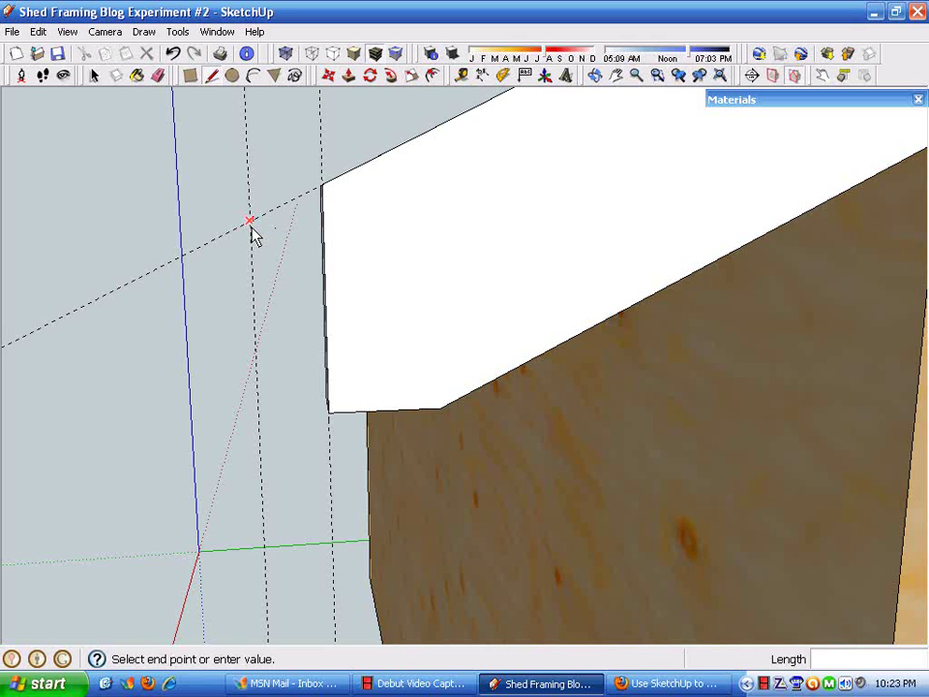
{"action": "left_click", "coordinate": [324, 221]}
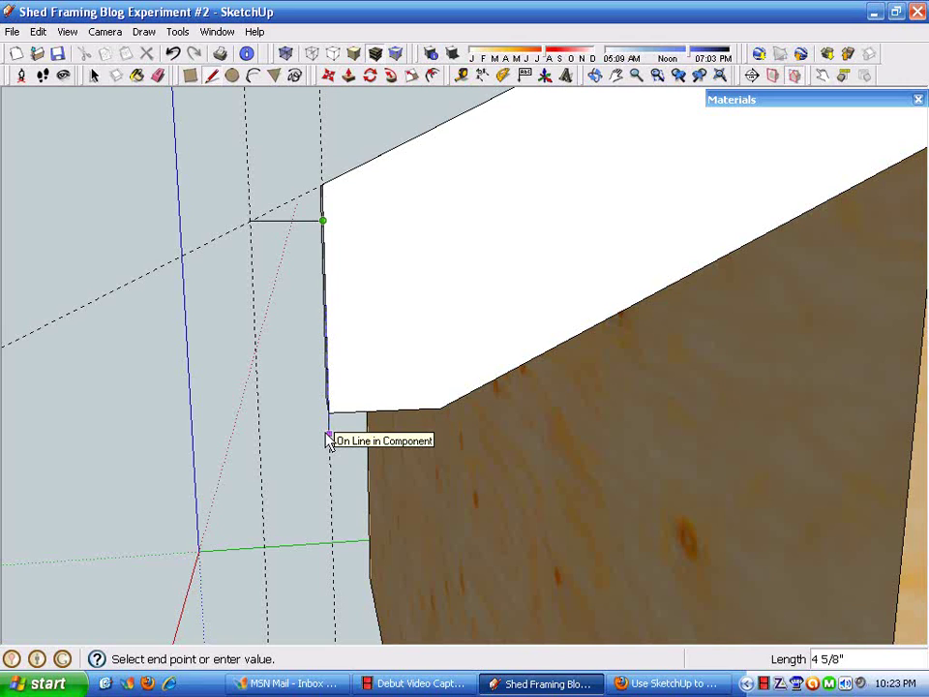
{"action": "type", "text": "5"}
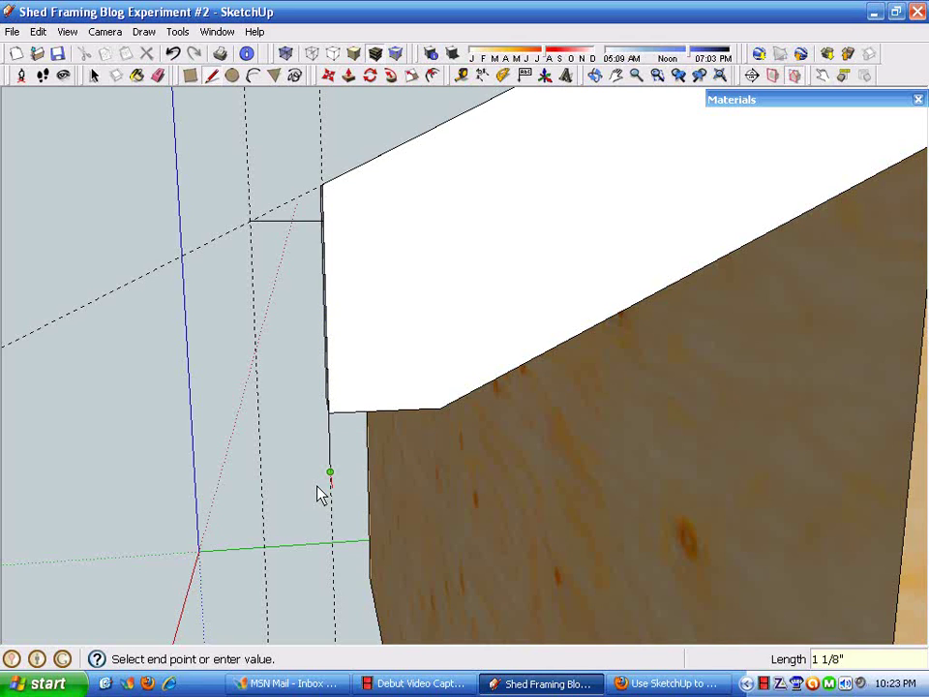
{"action": "left_click", "coordinate": [260, 475]}
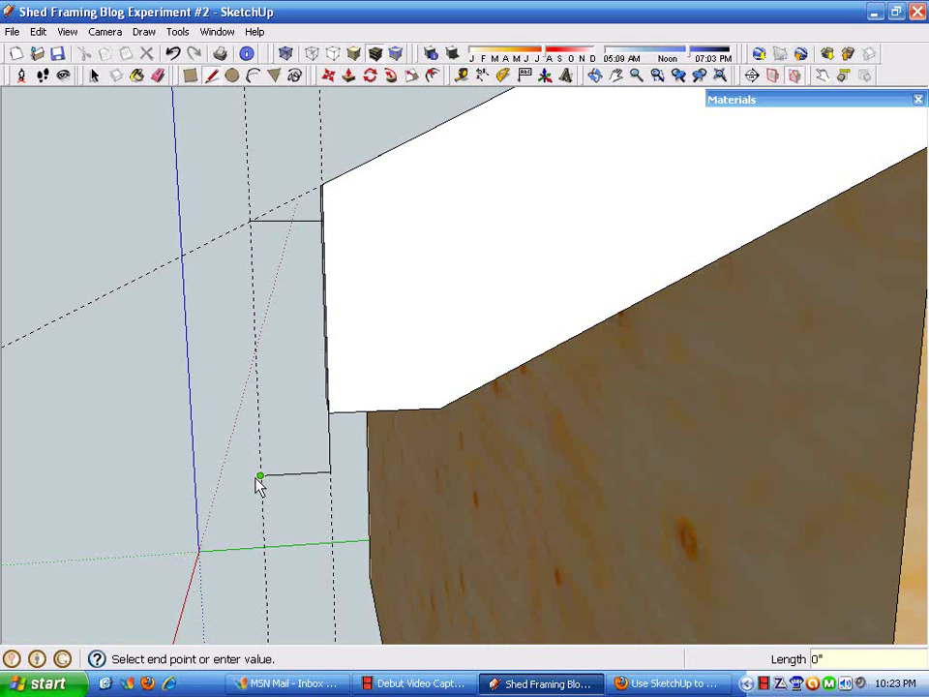
{"action": "left_click", "coordinate": [250, 222]}
{"action": "key", "text": "space"}
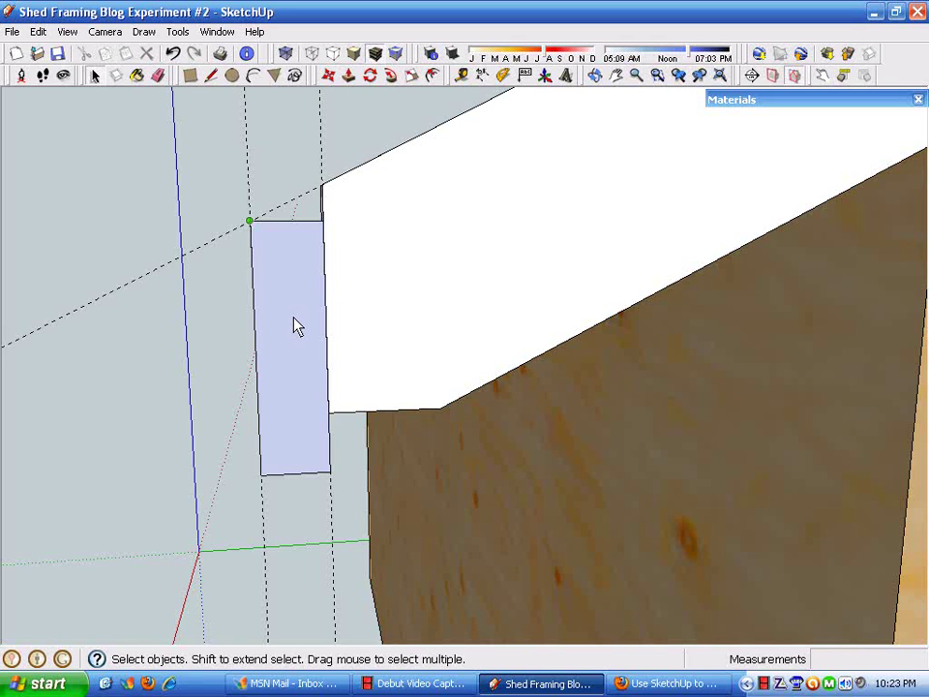
{"action": "left_click", "coordinate": [160, 77]}
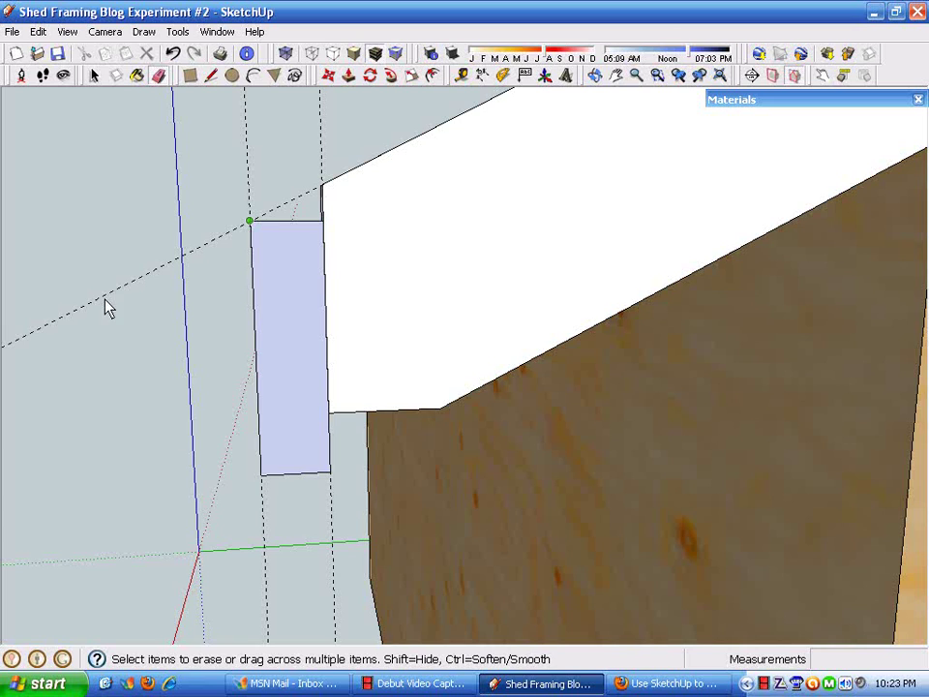
Erase the diagonal guide, then make the rectangle face a component named 'Fascia'.
{"action": "left_click_drag", "start_coordinate": [107, 303], "coordinate": [100, 329]}
{"action": "key", "text": "space"}
{"action": "left_click", "coordinate": [290, 366]}
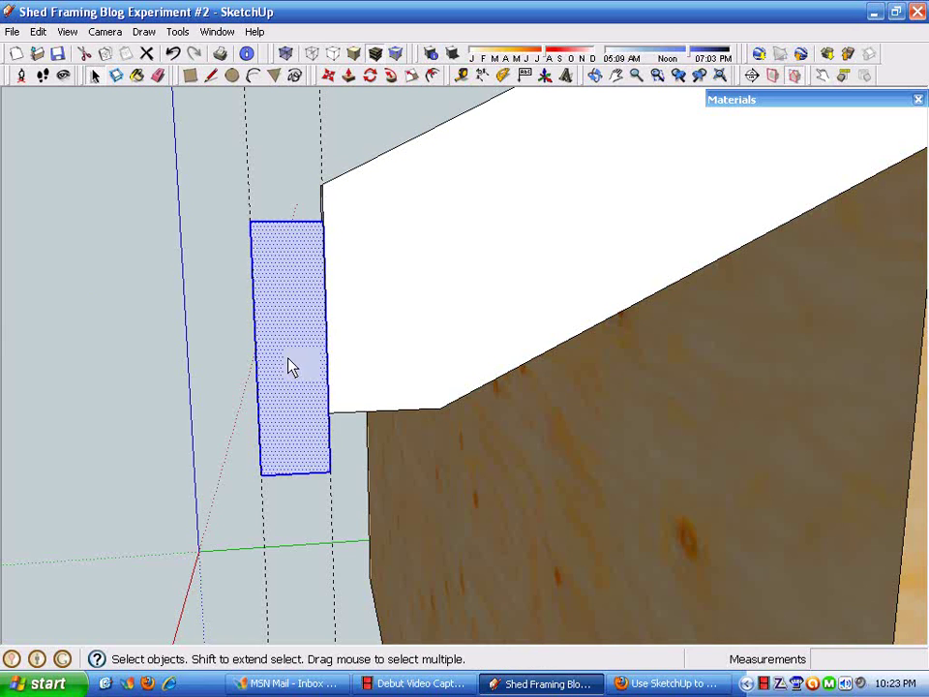
{"action": "right_click", "coordinate": [295, 374]}
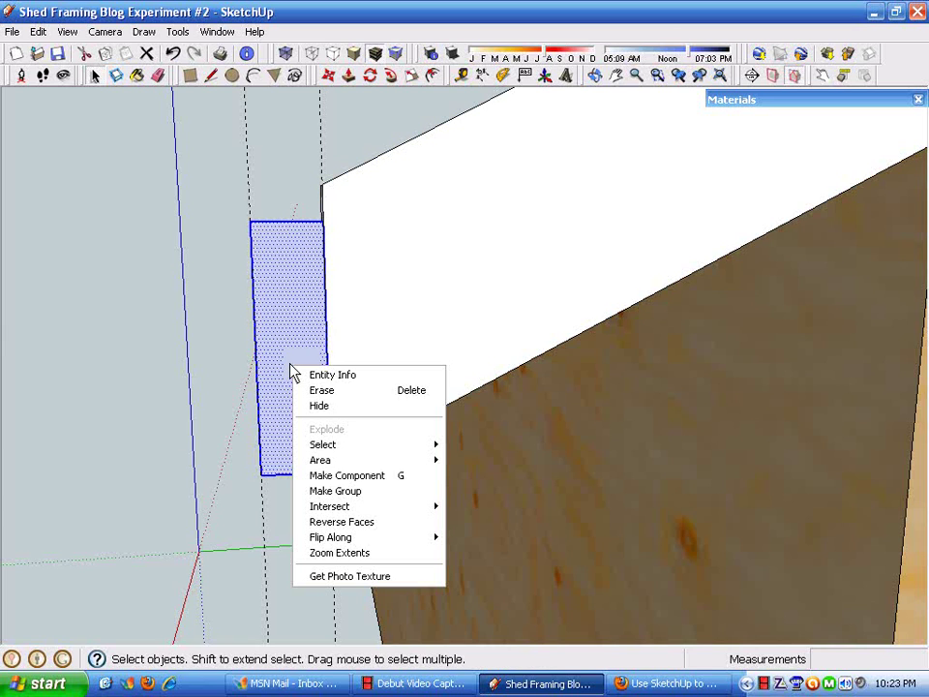
{"action": "left_click", "coordinate": [349, 473]}
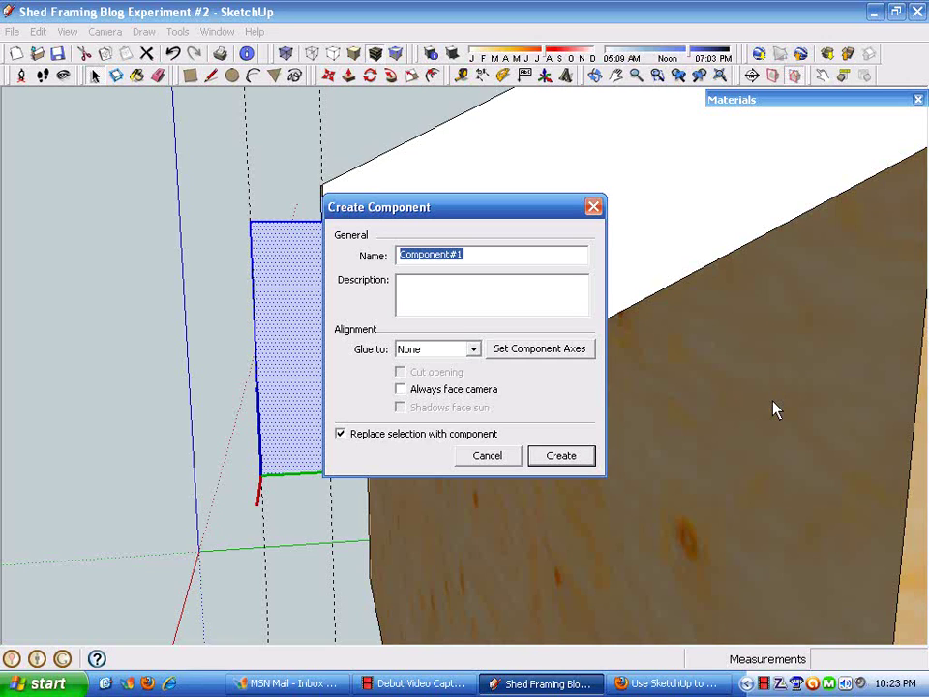
{"action": "type", "text": "ascia"}
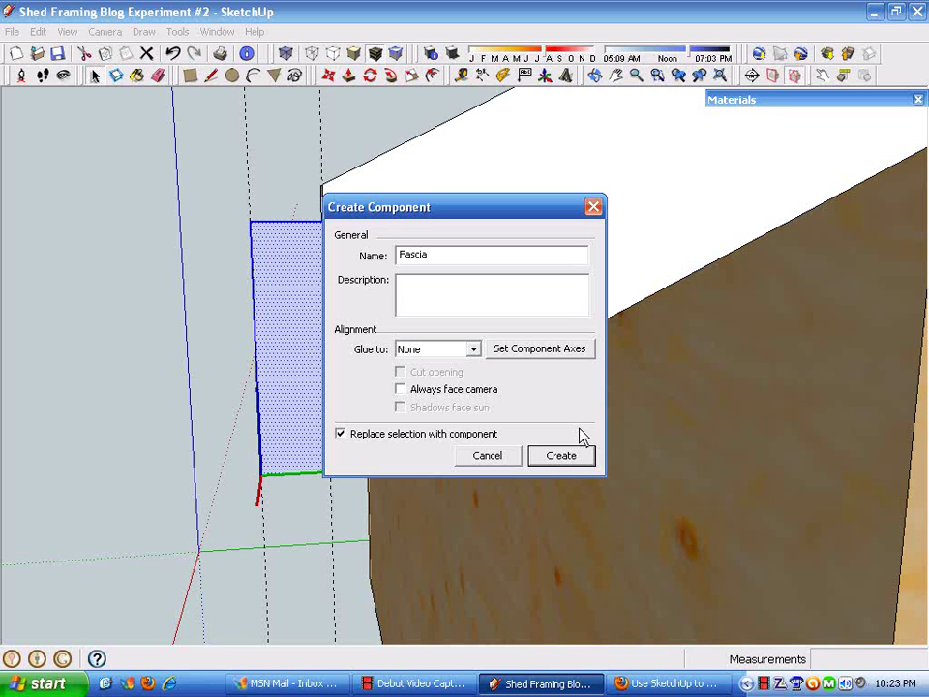
{"action": "left_click", "coordinate": [557, 460]}
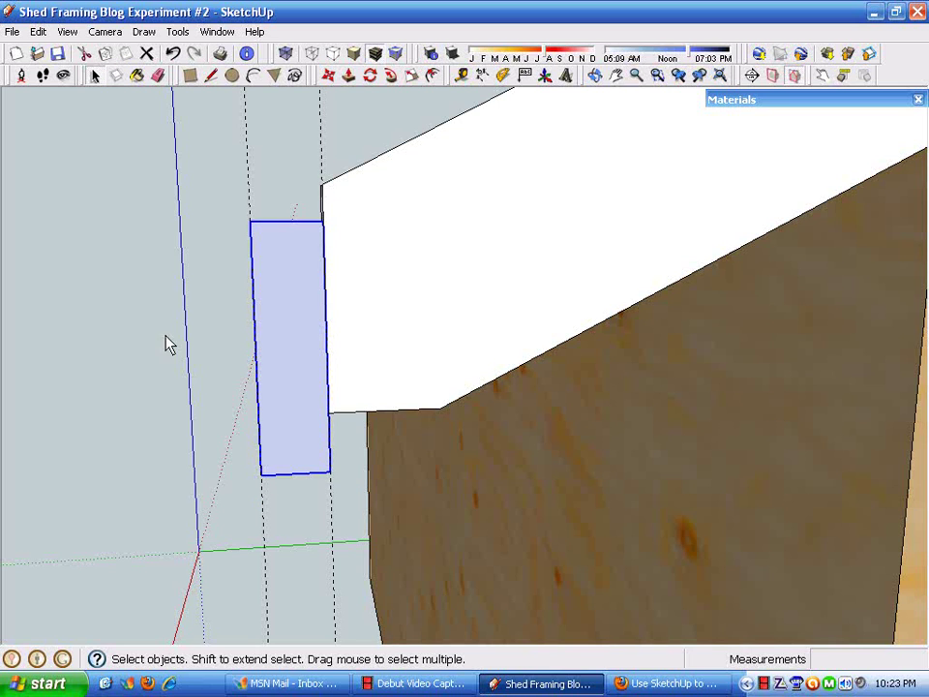
{"action": "left_click", "coordinate": [142, 279]}
Erase the two vertical guide lines by the wall behind the rafter end.
{"action": "middle_click_drag", "start_coordinate": [465, 261], "coordinate": [369, 394]}
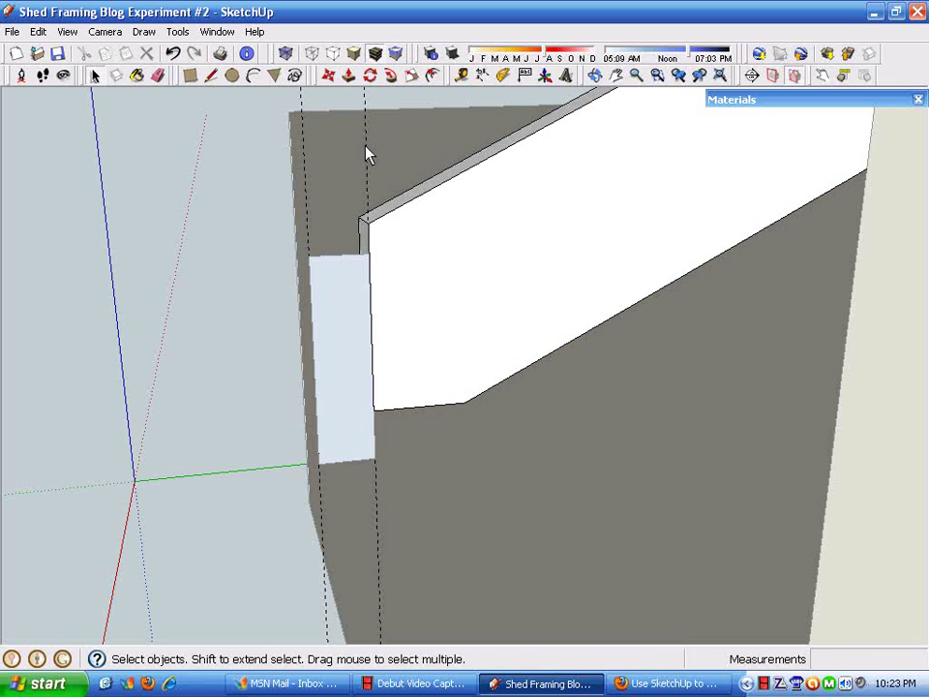
{"action": "left_click", "coordinate": [156, 77]}
{"action": "middle_click_drag", "start_coordinate": [363, 380], "coordinate": [494, 296]}
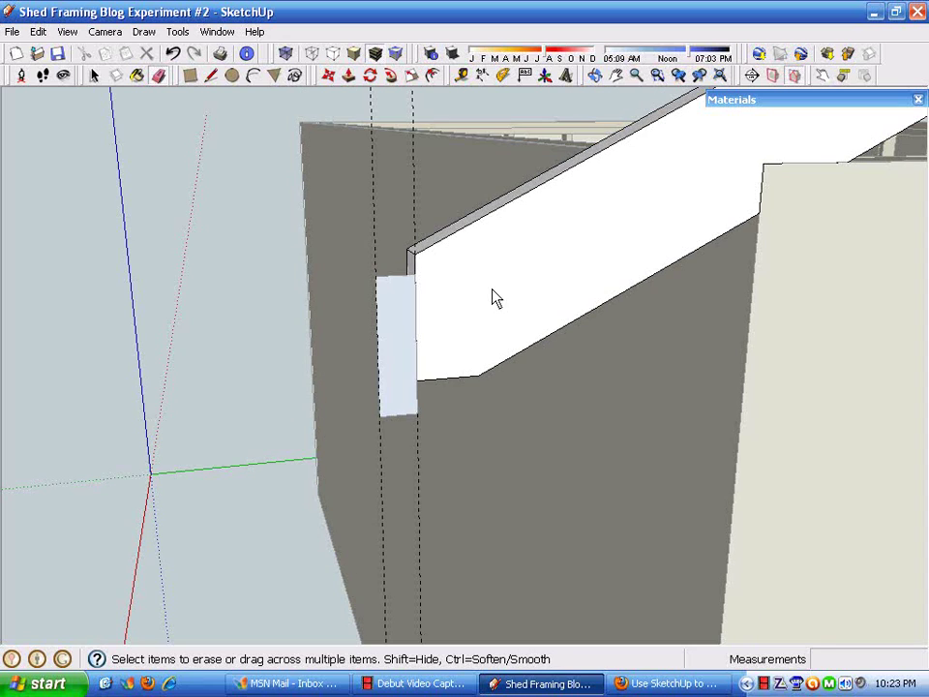
{"action": "mouse_move", "coordinate": [443, 142]}
{"action": "left_mouse_down"}
{"action": "mouse_move", "coordinate": [401, 114]}
{"action": "mouse_move", "coordinate": [372, 176]}
{"action": "left_mouse_up"}
{"action": "scroll", "coordinate": [387, 310], "scroll_direction": "down", "scroll_amount": 5}
{"action": "key", "text": "space"}
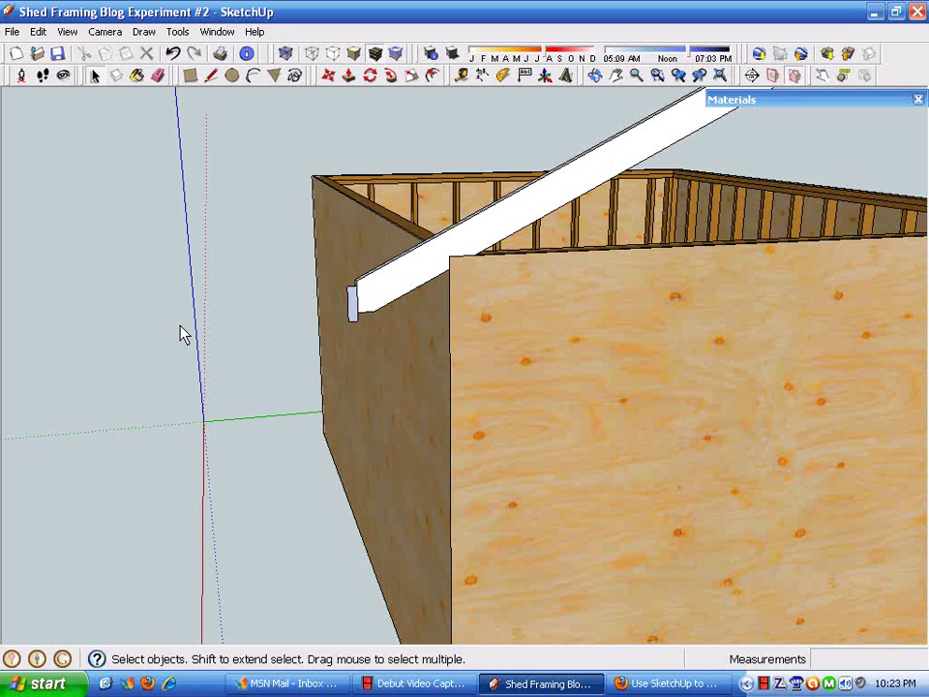
Select the sloped roof board and orbit to face the shed's end wall.
{"action": "middle_click_drag", "start_coordinate": [184, 334], "coordinate": [296, 287]}
{"action": "left_click", "coordinate": [296, 285]}
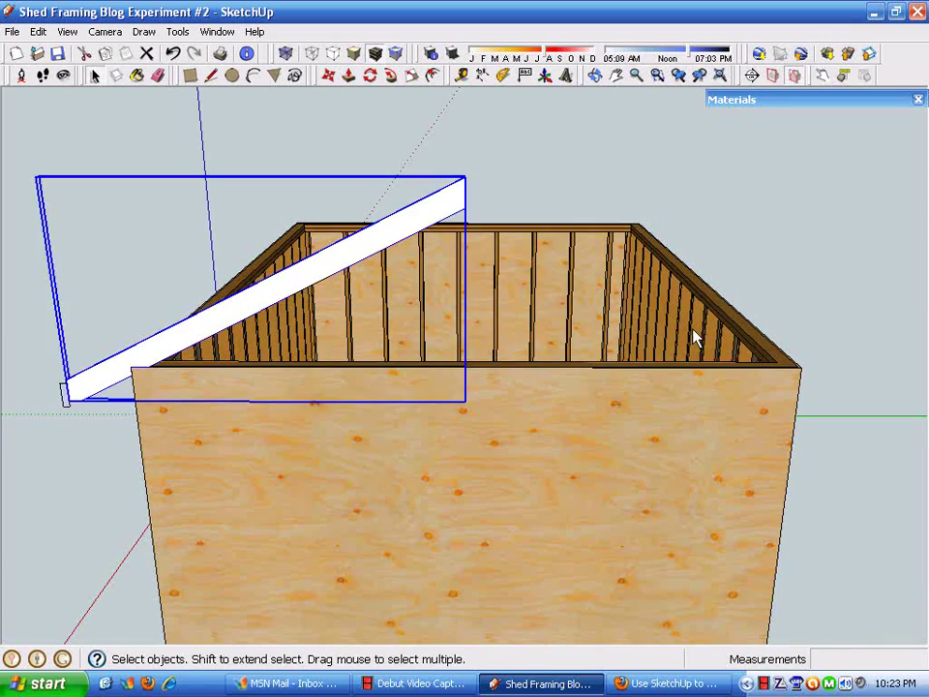
{"action": "scroll", "coordinate": [252, 344], "scroll_direction": "down", "scroll_amount": 2}
{"action": "scroll", "coordinate": [456, 394], "scroll_direction": "down", "scroll_amount": 2}
{"action": "middle_click_drag", "start_coordinate": [456, 394], "coordinate": [528, 426]}
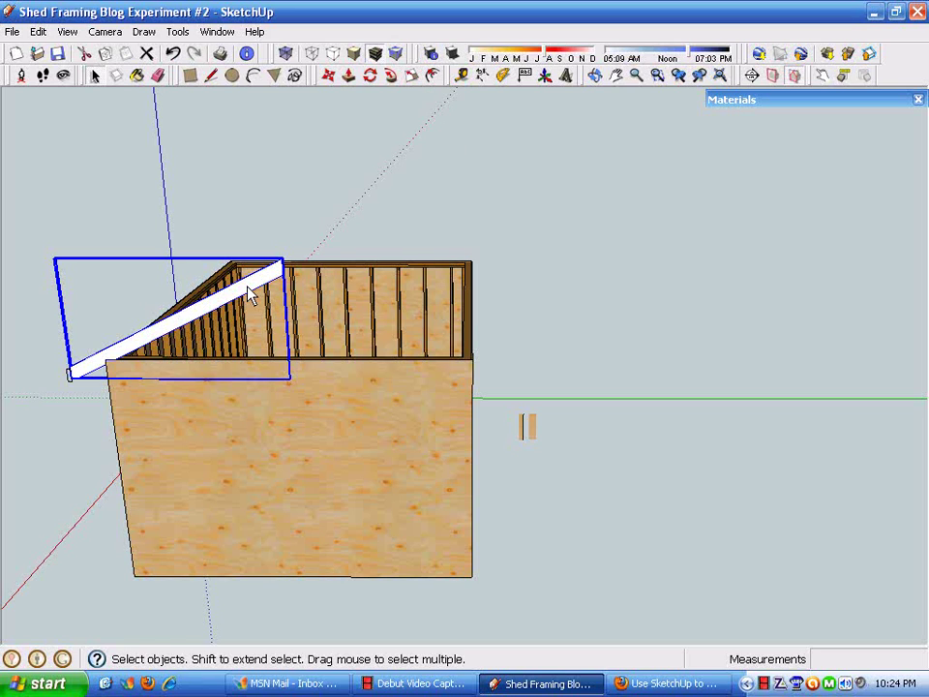
Paste a copy of the roof board and set it down in open space beside the shed.
{"action": "left_click", "coordinate": [412, 77]}
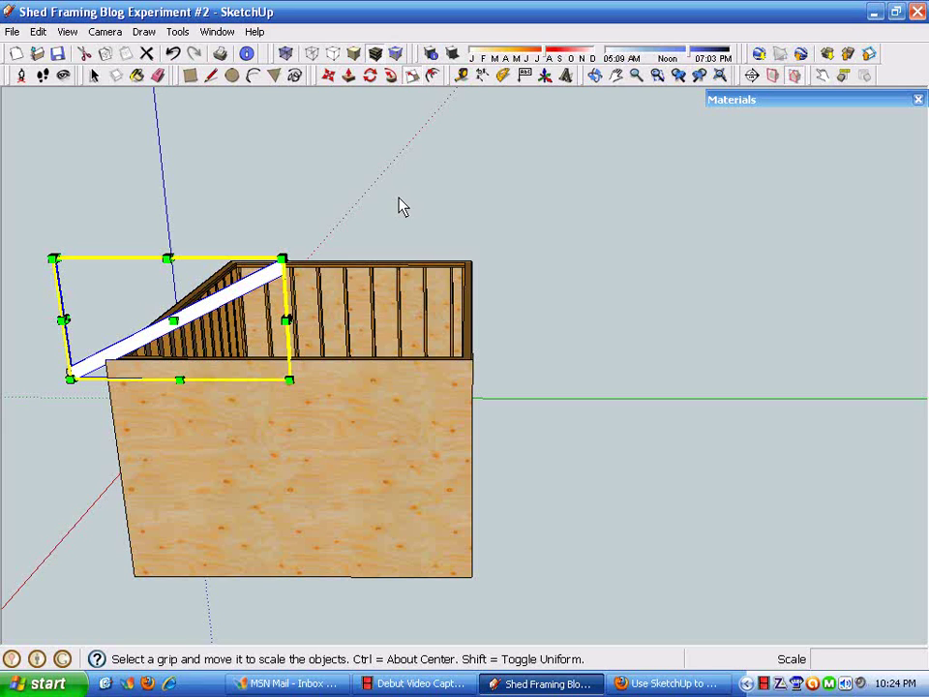
{"action": "key", "text": "space"}
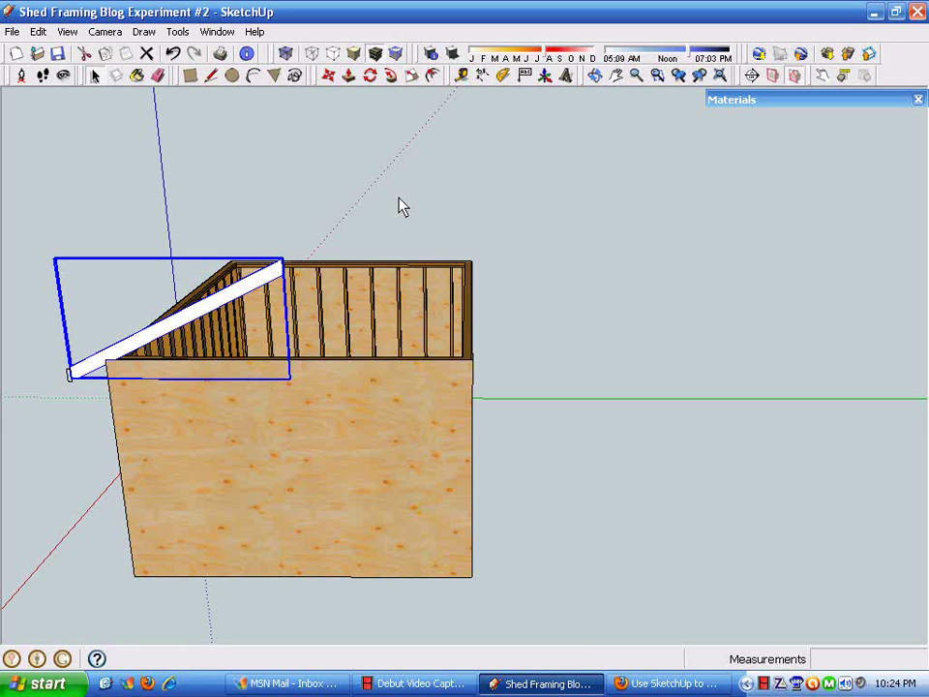
{"action": "left_click", "coordinate": [106, 53]}
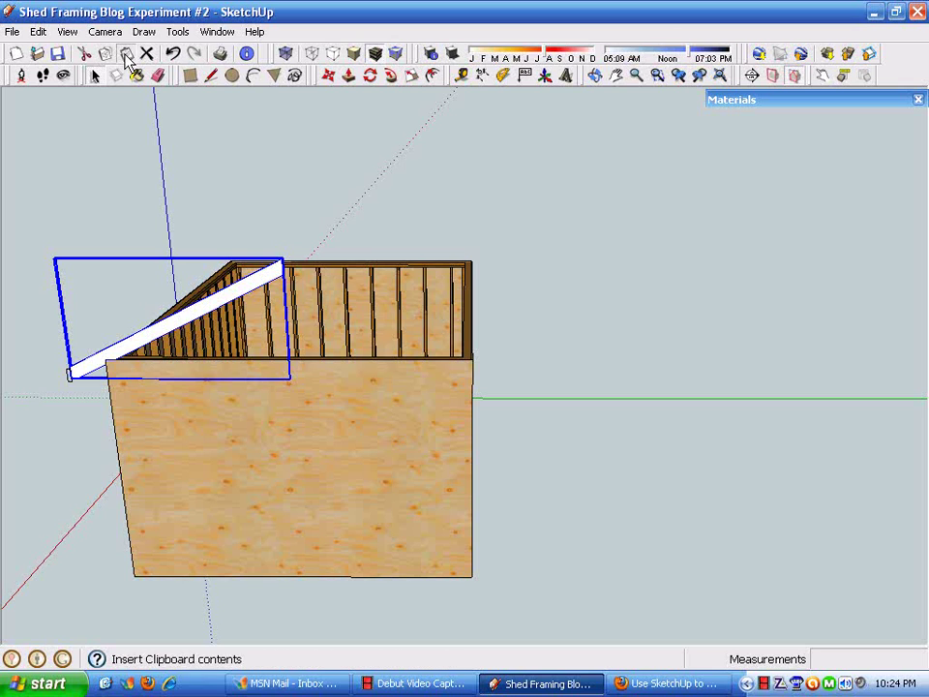
{"action": "left_click", "coordinate": [126, 54]}
{"action": "left_click", "coordinate": [571, 334]}
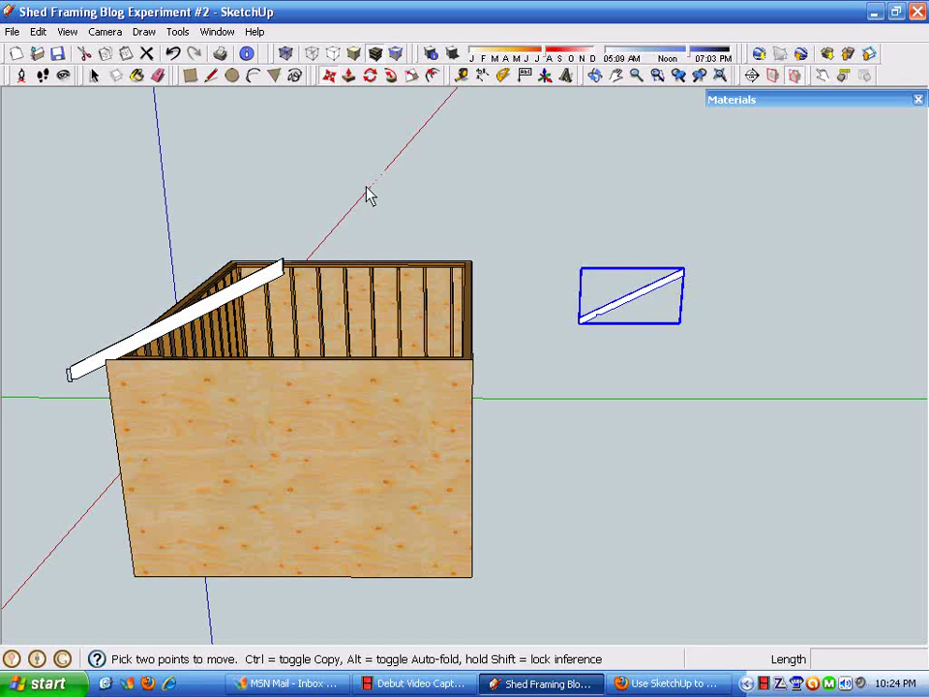
{"action": "left_click", "coordinate": [615, 324]}
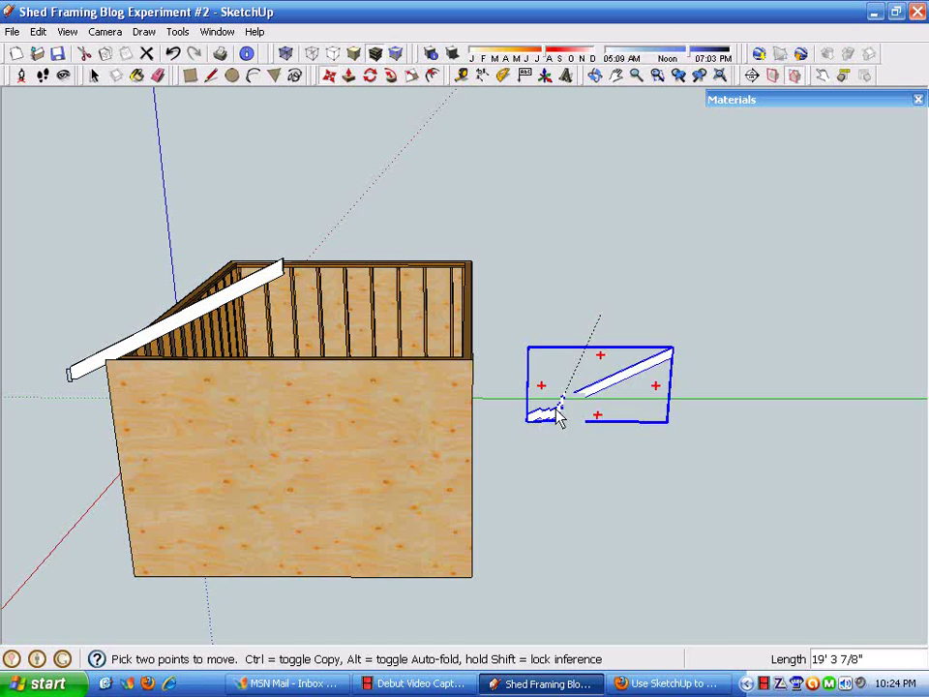
{"action": "left_click", "coordinate": [546, 392]}
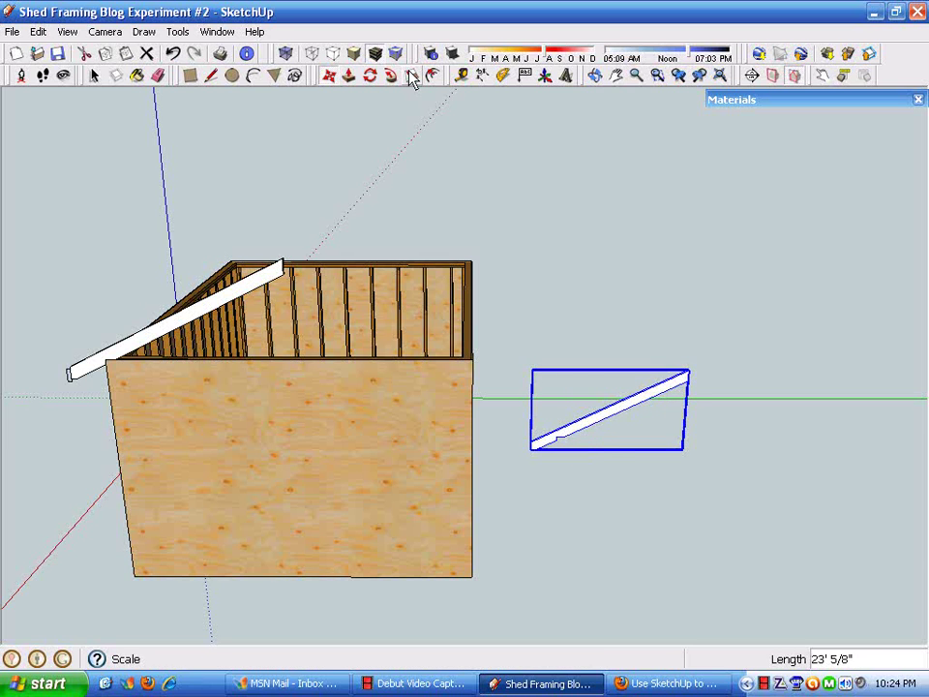
Mirror the pasted board with the Scale tool's green grip at -1 so it slopes oppositely.
{"action": "left_click", "coordinate": [411, 75]}
{"action": "scroll", "coordinate": [639, 508], "scroll_direction": "up", "scroll_amount": 2}
{"action": "scroll", "coordinate": [639, 511], "scroll_direction": "up", "scroll_amount": 3}
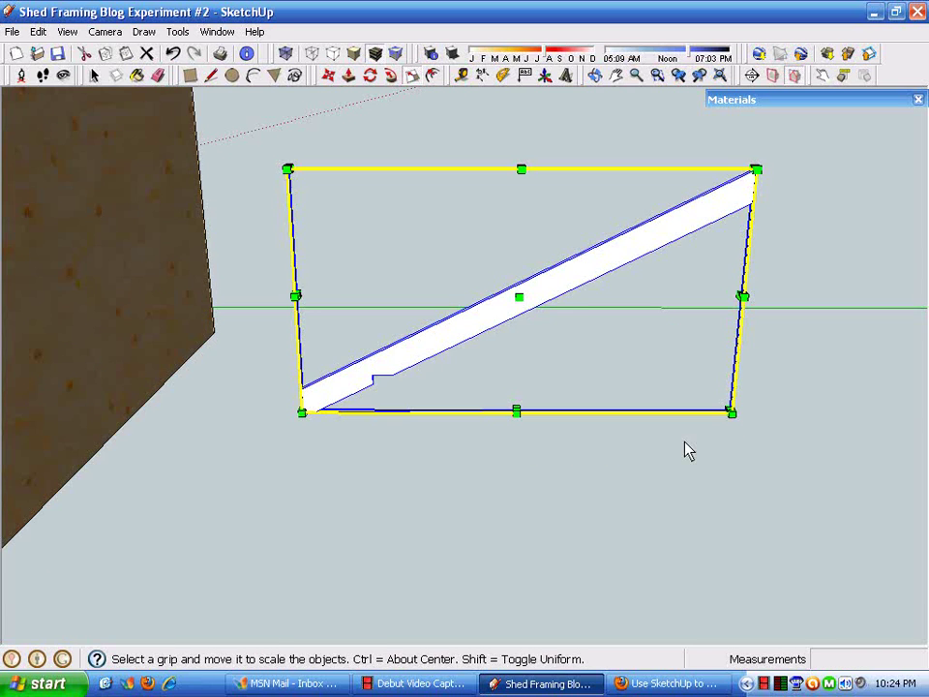
{"action": "middle_click_drag", "start_coordinate": [639, 357], "coordinate": [446, 354]}
{"action": "scroll", "coordinate": [301, 316], "scroll_direction": "up", "scroll_amount": 6}
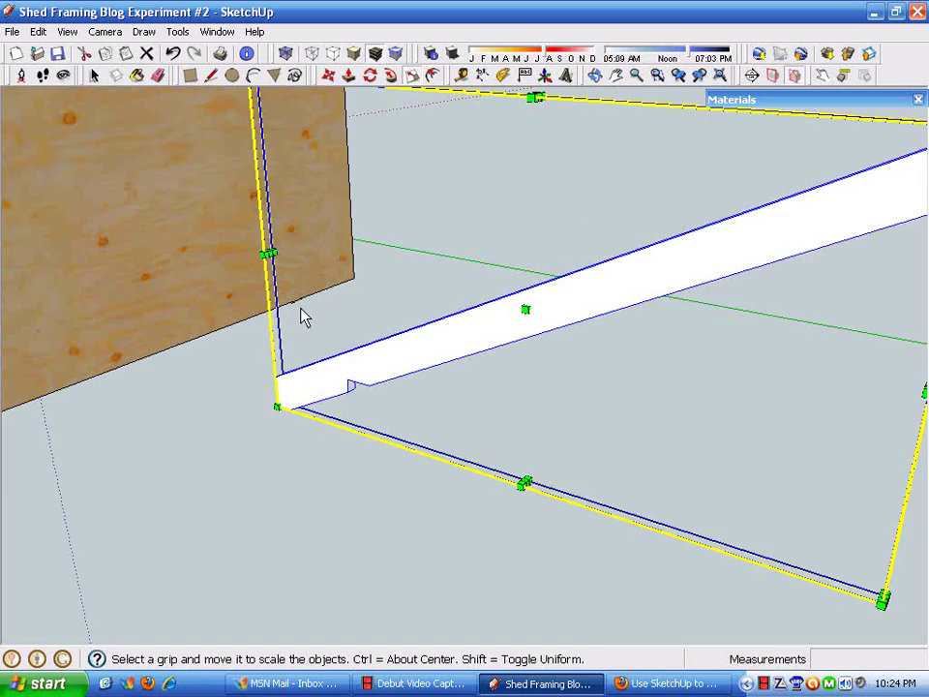
{"action": "scroll", "coordinate": [290, 295], "scroll_direction": "down", "scroll_amount": 3}
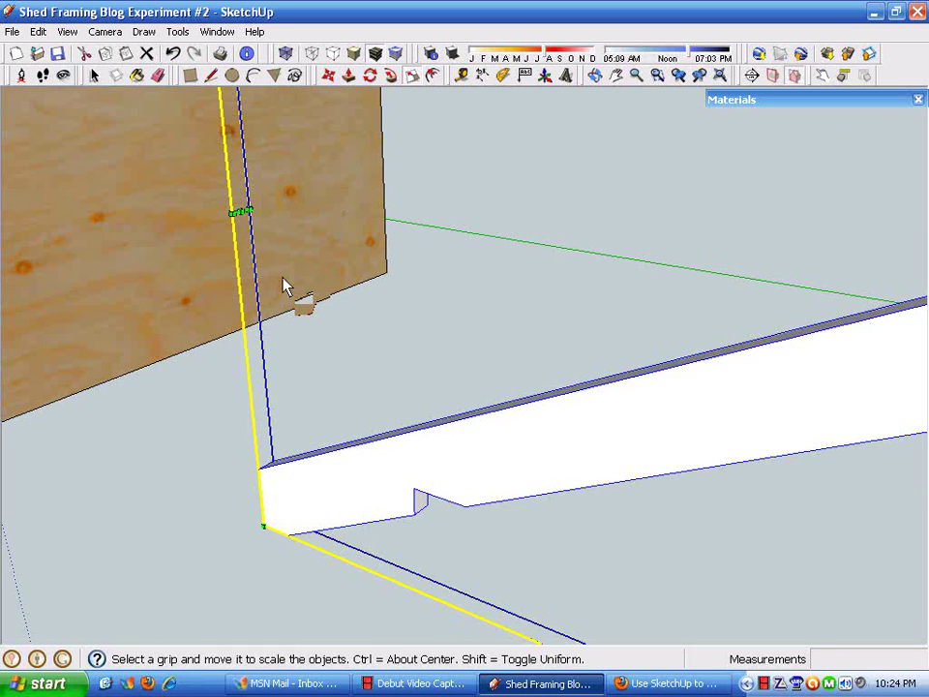
{"action": "scroll", "coordinate": [256, 238], "scroll_direction": "up", "scroll_amount": 2}
{"action": "scroll", "coordinate": [254, 244], "scroll_direction": "up", "scroll_amount": 1}
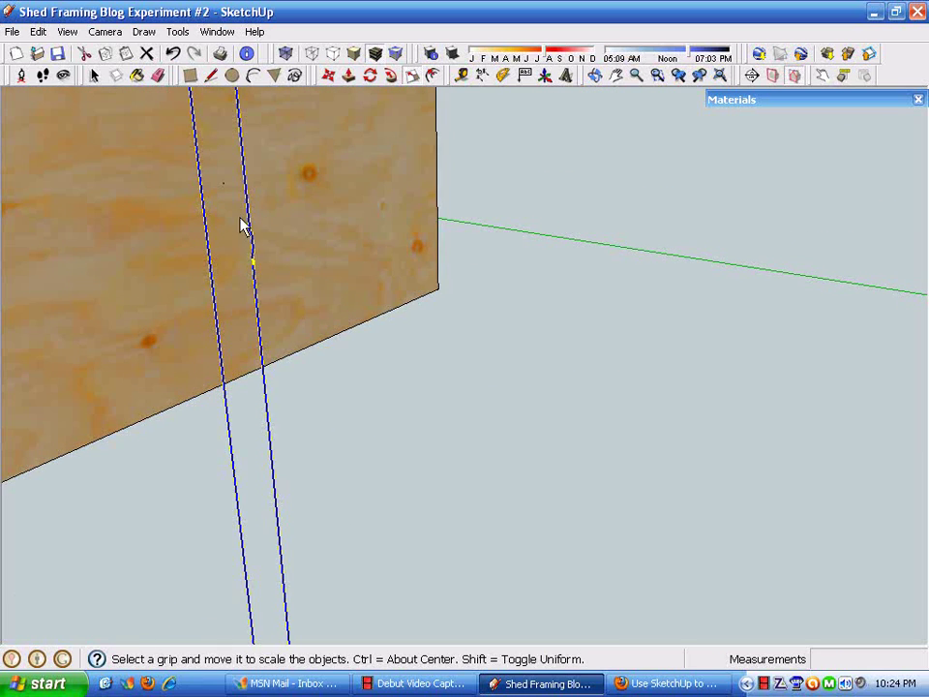
{"action": "left_click_drag", "start_coordinate": [225, 190], "coordinate": [844, 374]}
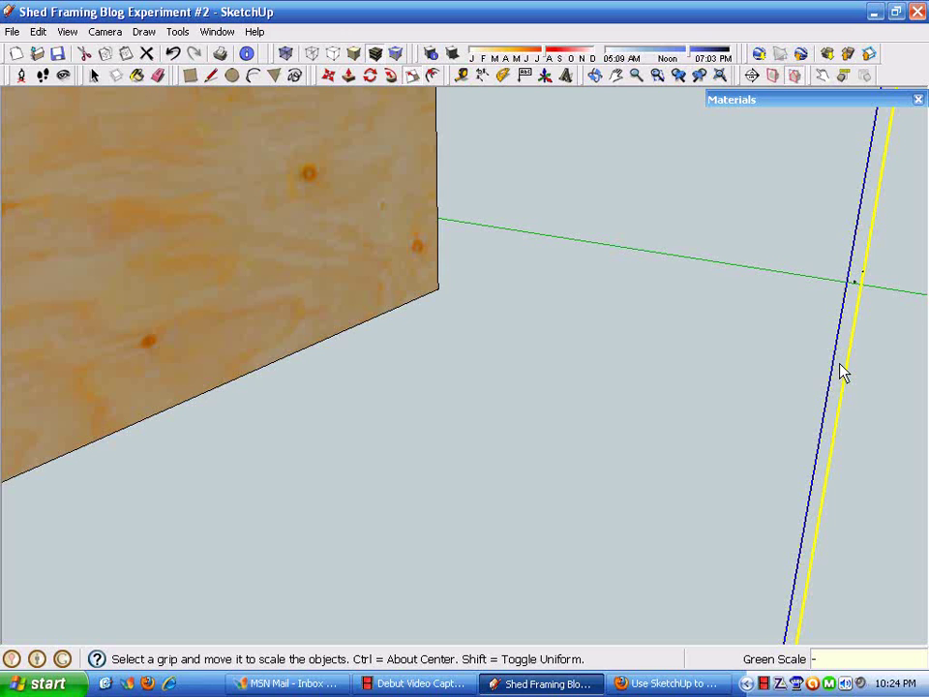
{"action": "left_click_drag", "start_coordinate": [843, 373], "coordinate": [843, 372]}
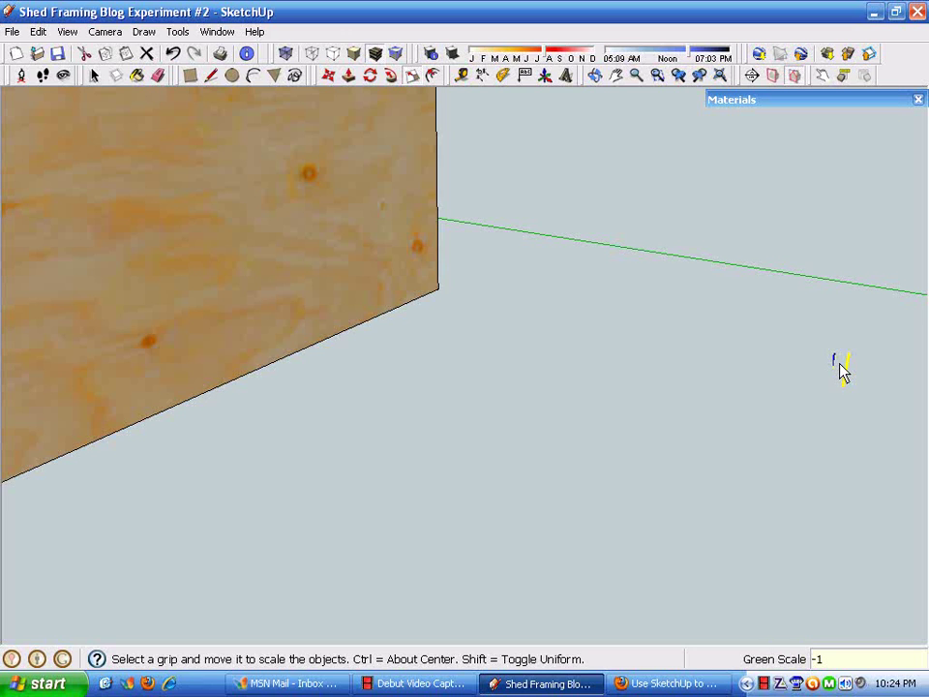
{"action": "left_click", "coordinate": [719, 75]}
{"action": "middle_click_drag", "start_coordinate": [513, 255], "coordinate": [738, 523]}
{"action": "key", "text": "space"}
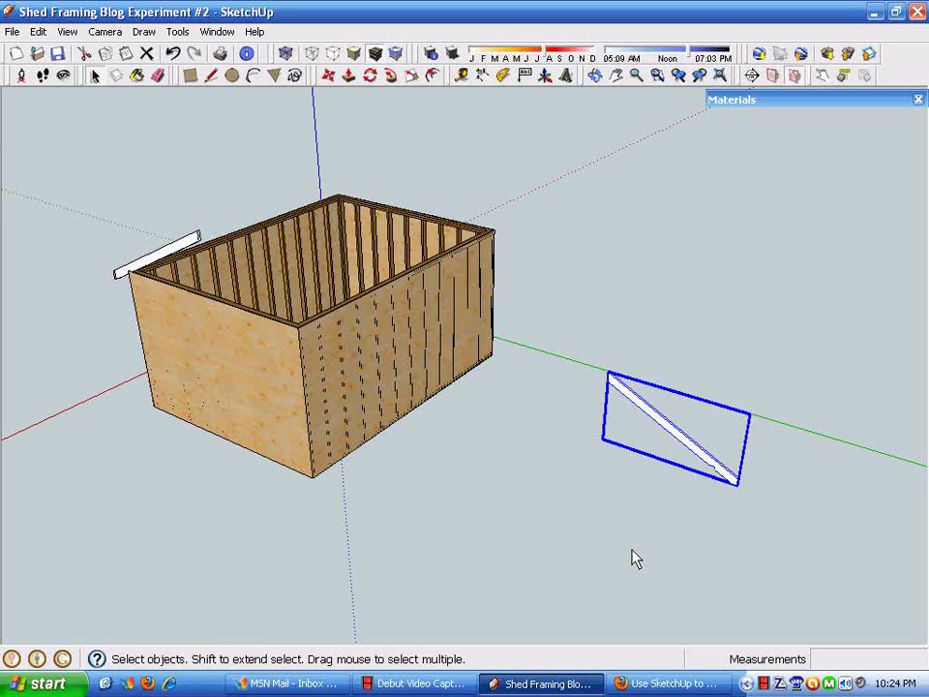
Move the mirrored board by its top corner to snap onto the first rafter's peak.
{"action": "left_click", "coordinate": [651, 526]}
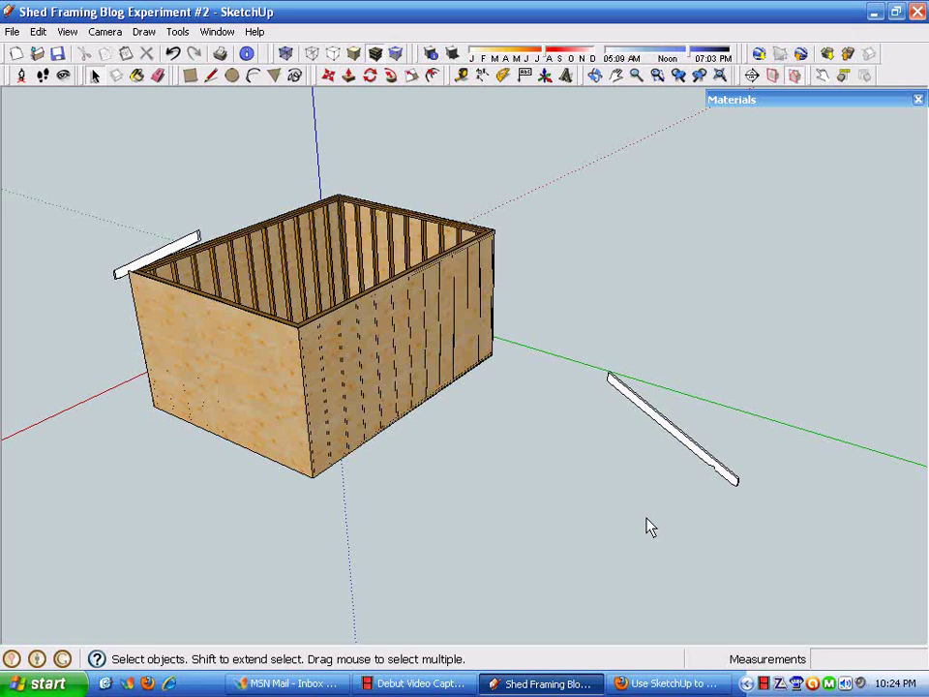
{"action": "left_click", "coordinate": [328, 76]}
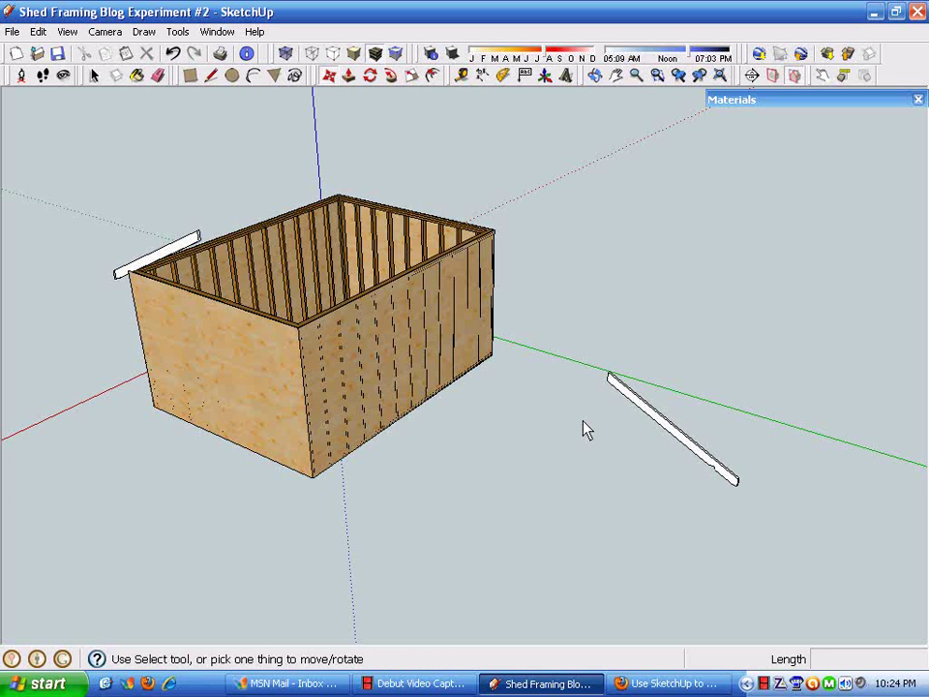
{"action": "left_click", "coordinate": [721, 469]}
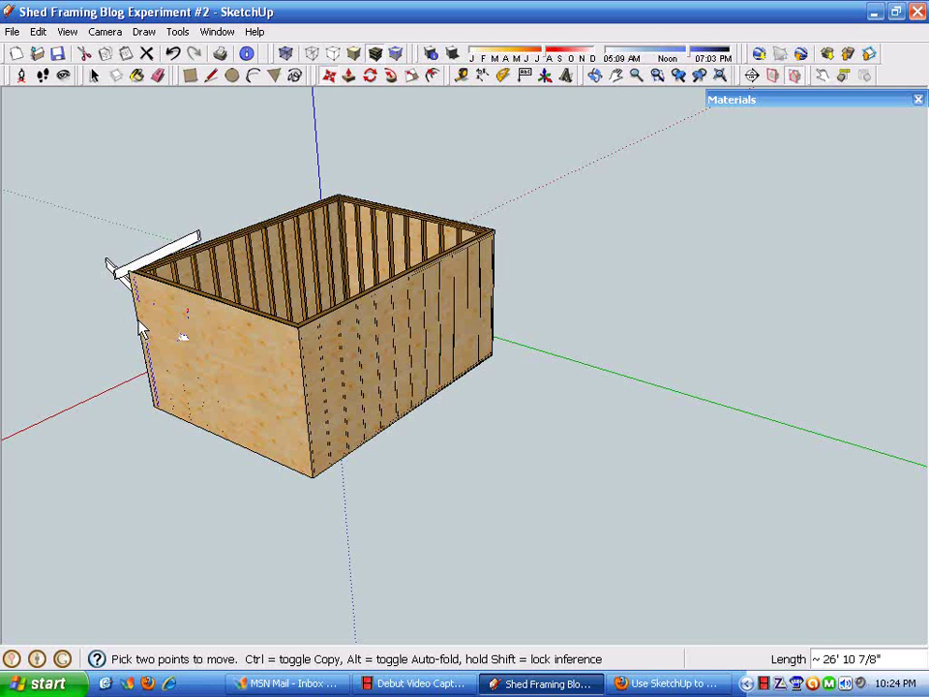
{"action": "scroll", "coordinate": [135, 319], "scroll_direction": "up", "scroll_amount": 5}
{"action": "scroll", "coordinate": [60, 198], "scroll_direction": "down", "scroll_amount": 5}
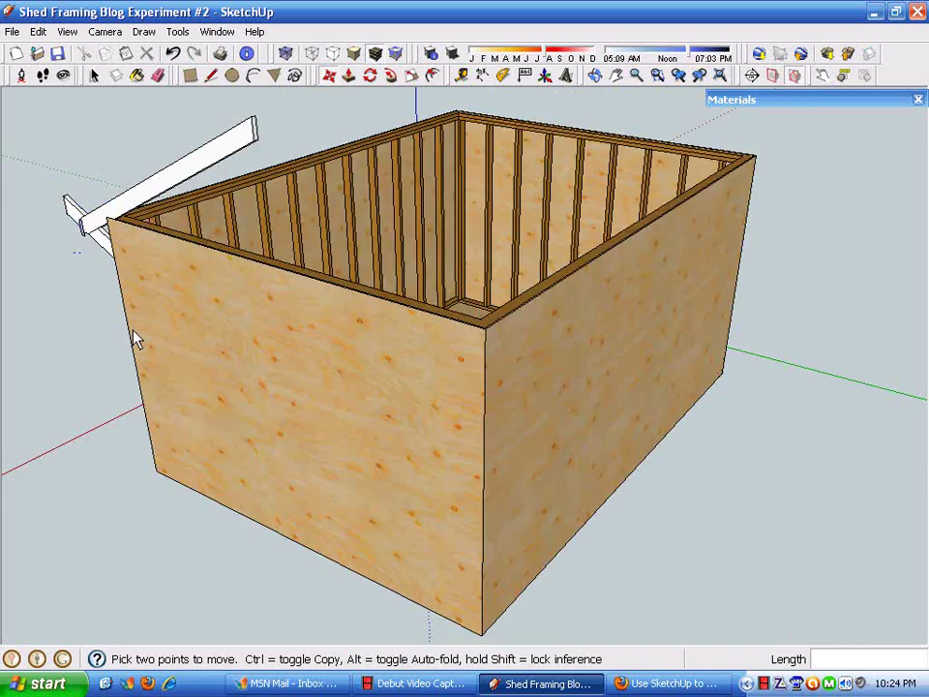
{"action": "scroll", "coordinate": [70, 215], "scroll_direction": "up", "scroll_amount": 2}
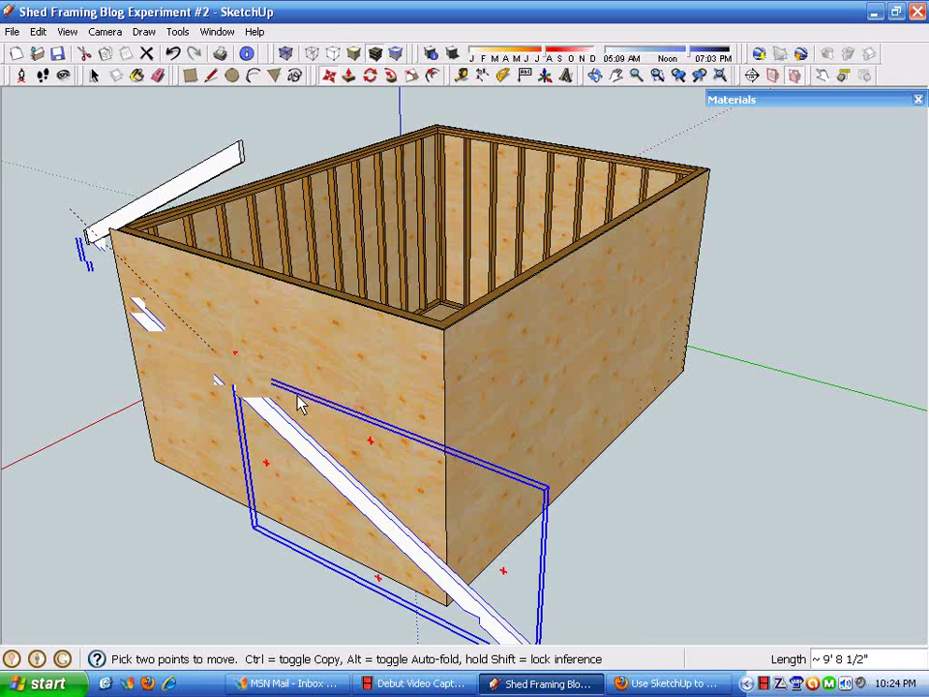
{"action": "left_click", "coordinate": [238, 146]}
{"action": "scroll", "coordinate": [282, 348], "scroll_direction": "up", "scroll_amount": 3}
{"action": "middle_click_drag", "start_coordinate": [253, 309], "coordinate": [315, 242]}
{"action": "scroll", "coordinate": [320, 247], "scroll_direction": "up", "scroll_amount": 5}
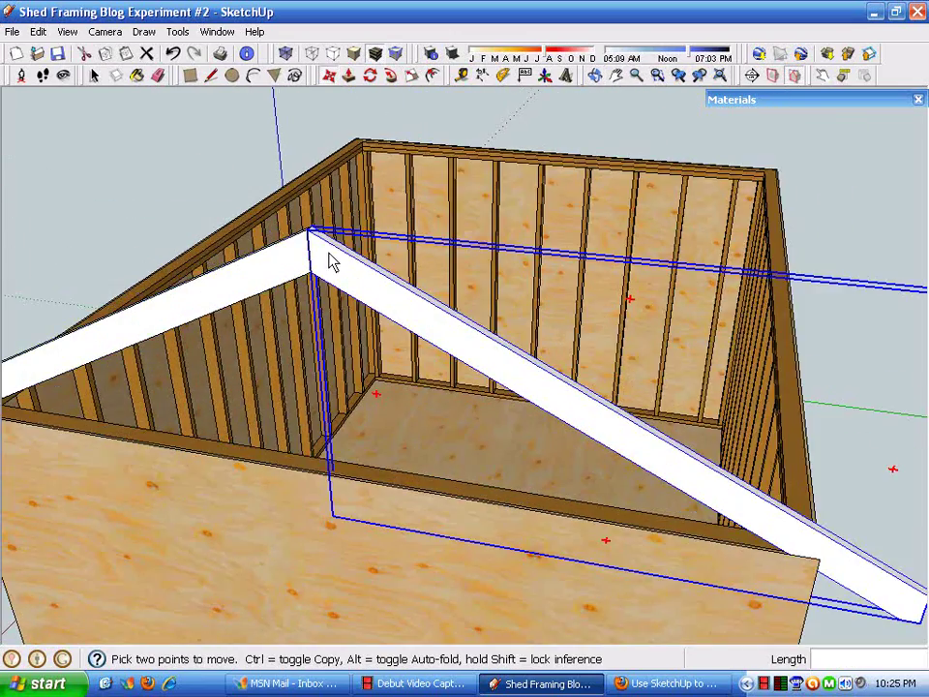
{"action": "key", "text": "space"}
{"action": "middle_click_drag", "start_coordinate": [334, 290], "coordinate": [316, 325]}
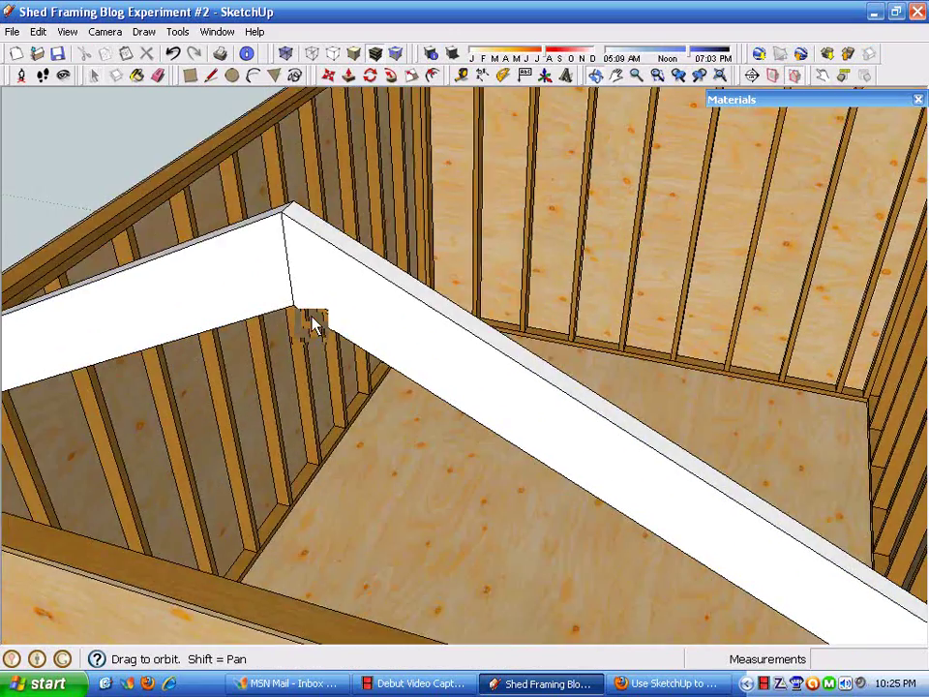
{"action": "scroll", "coordinate": [252, 216], "scroll_direction": "down", "scroll_amount": 6}
{"action": "middle_click_drag", "start_coordinate": [616, 530], "coordinate": [469, 523]}
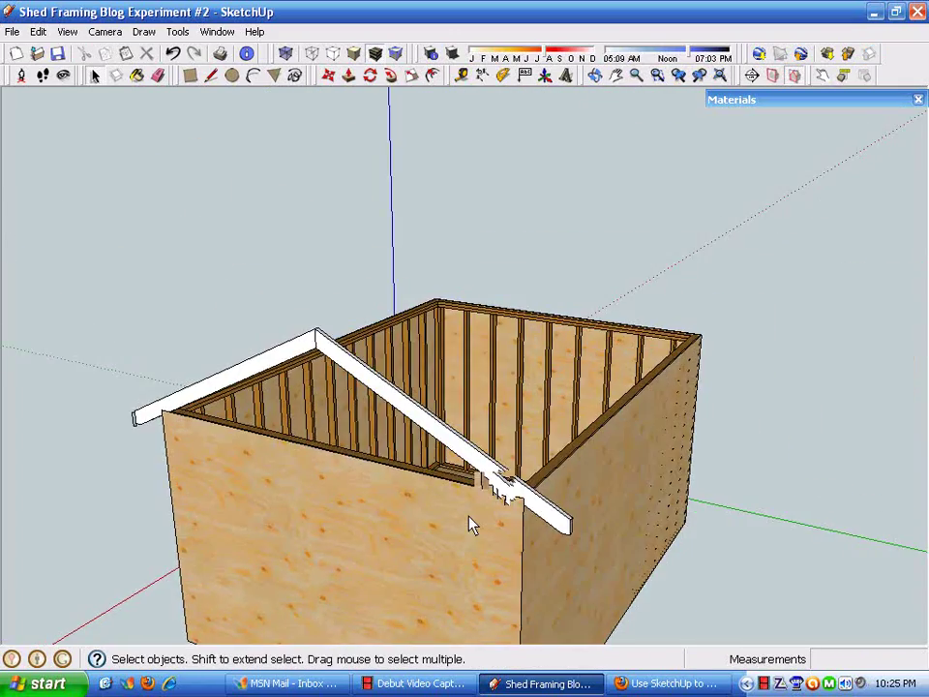
{"action": "scroll", "coordinate": [588, 518], "scroll_direction": "up", "scroll_amount": 6}
{"action": "middle_click_drag", "start_coordinate": [487, 441], "coordinate": [513, 417]}
{"action": "middle_click_drag", "start_coordinate": [651, 462], "coordinate": [366, 330]}
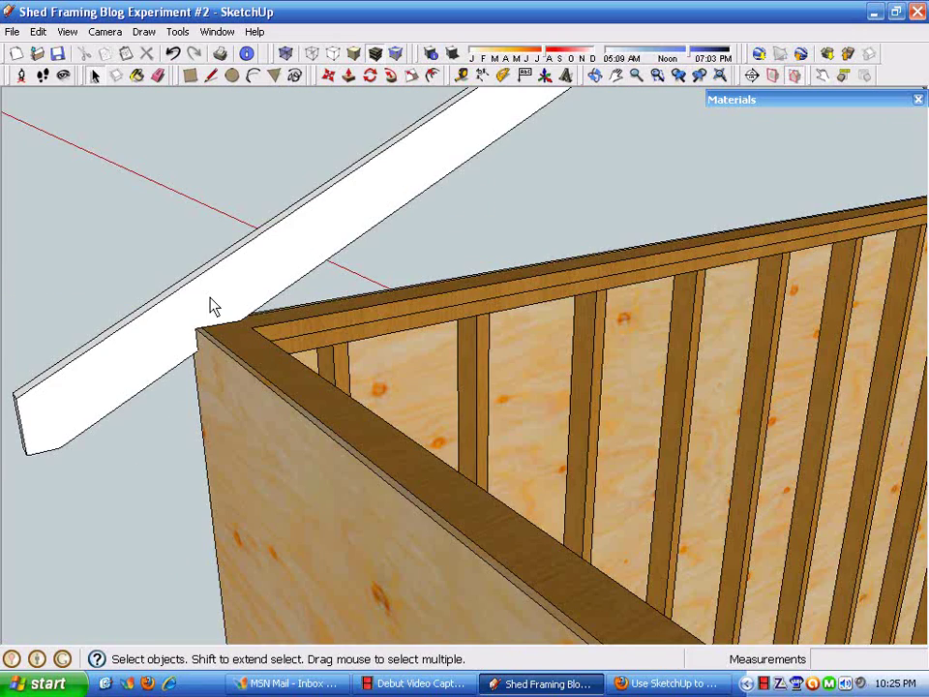
{"action": "middle_click_drag", "start_coordinate": [214, 306], "coordinate": [468, 337]}
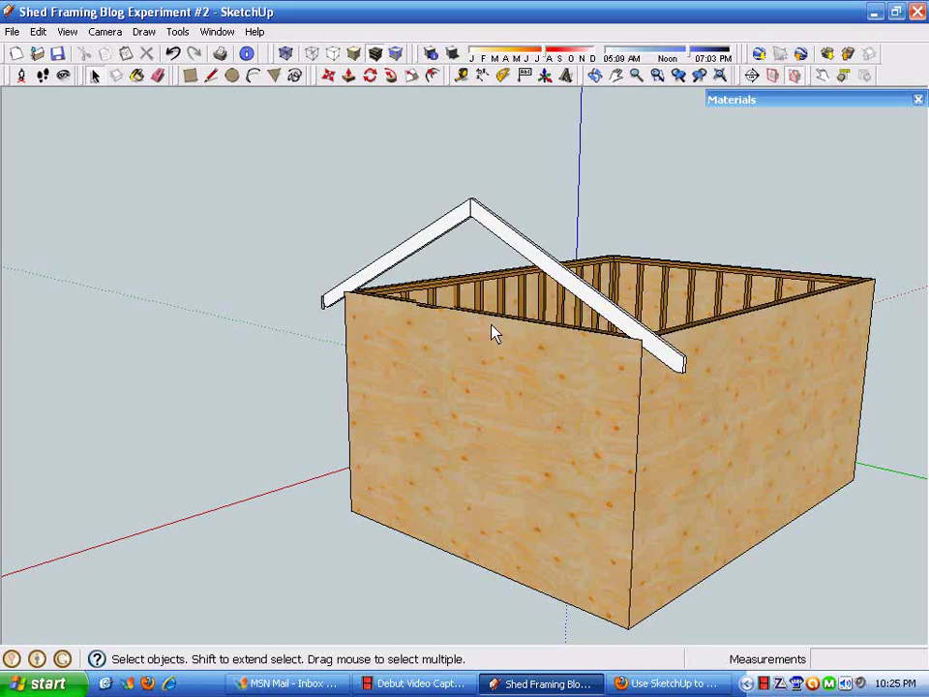
{"action": "middle_click_drag", "start_coordinate": [431, 332], "coordinate": [397, 334]}
{"action": "scroll", "coordinate": [460, 300], "scroll_direction": "up", "scroll_amount": 5}
{"action": "scroll", "coordinate": [559, 309], "scroll_direction": "up", "scroll_amount": 4}
{"action": "middle_click_drag", "start_coordinate": [562, 263], "coordinate": [436, 423]}
{"action": "scroll", "coordinate": [441, 407], "scroll_direction": "down", "scroll_amount": 2}
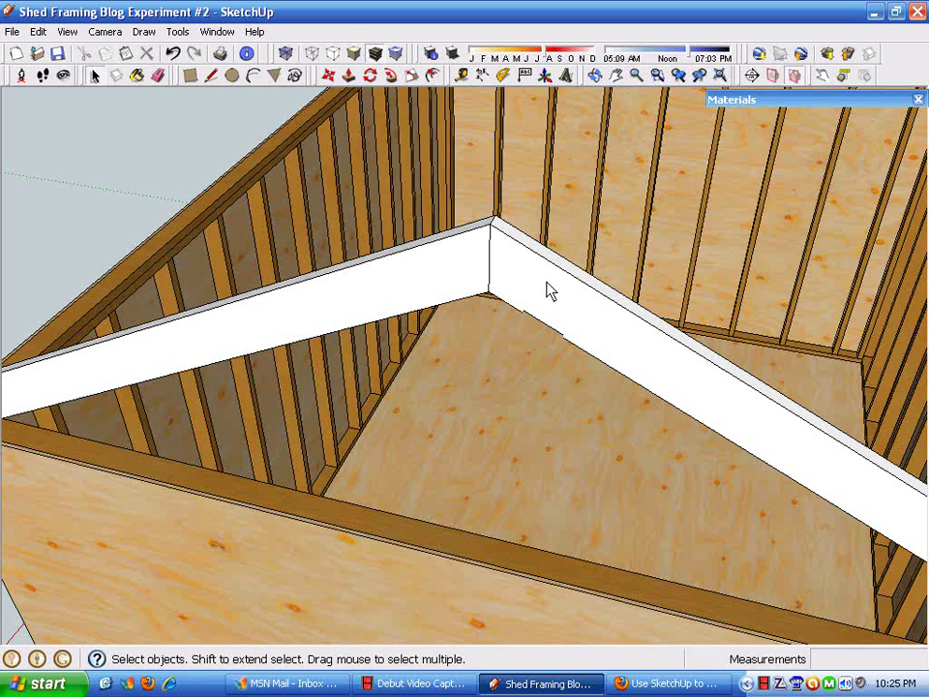
Inside the rafter, place a Tape Measure guide 0.75" in from its top end corner.
{"action": "double_click", "coordinate": [554, 304]}
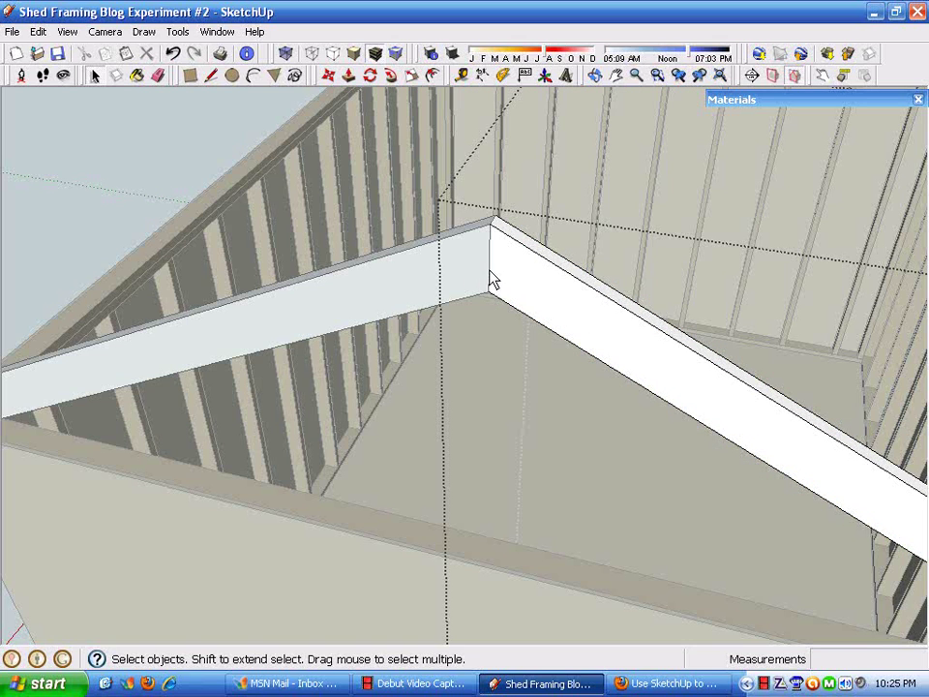
{"action": "left_click", "coordinate": [463, 76]}
{"action": "middle_click_drag", "start_coordinate": [502, 387], "coordinate": [449, 374]}
{"action": "scroll", "coordinate": [450, 374], "scroll_direction": "up", "scroll_amount": 3}
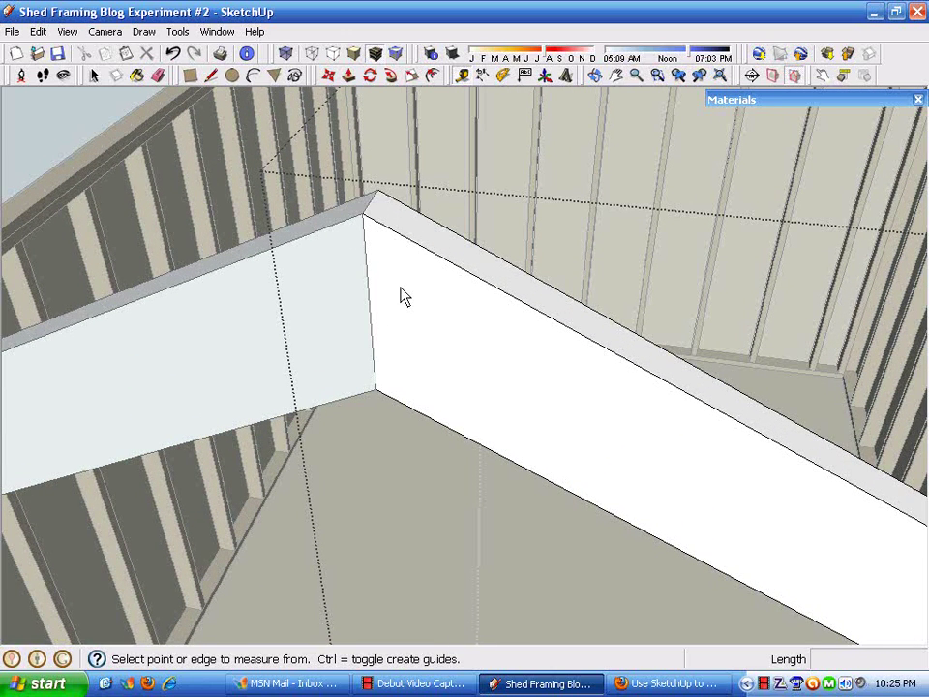
{"action": "left_click", "coordinate": [366, 265]}
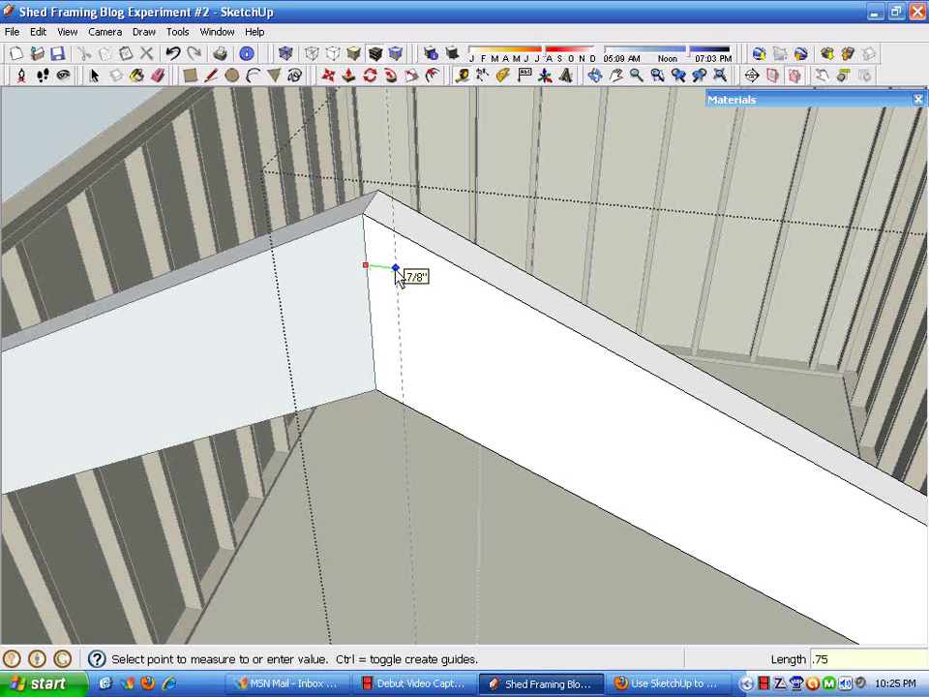
{"action": "left_click", "coordinate": [396, 274]}
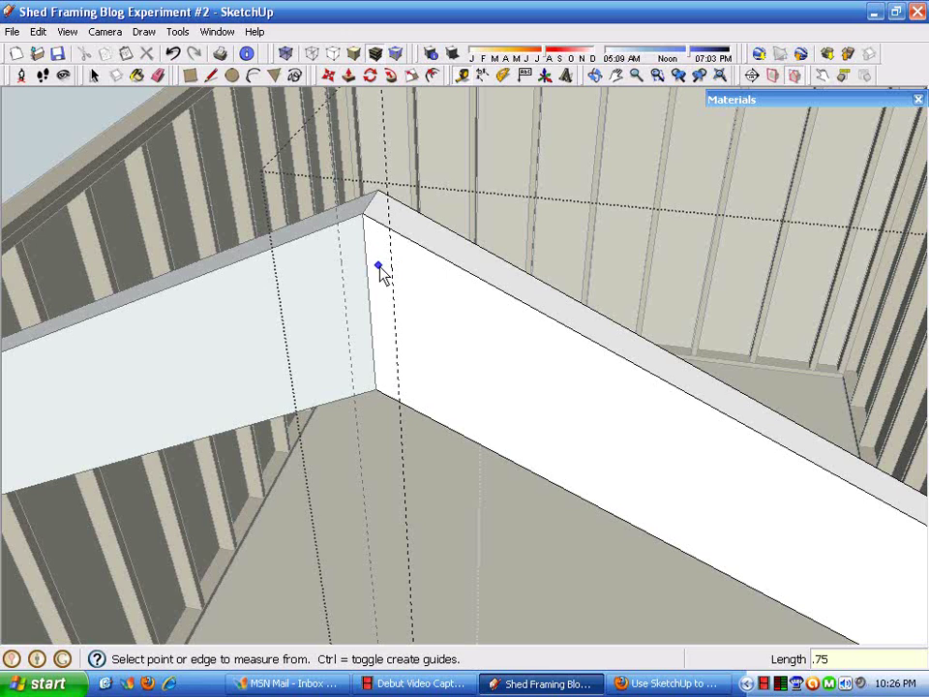
{"action": "middle_click_drag", "start_coordinate": [450, 344], "coordinate": [292, 292]}
{"action": "key", "text": "space"}
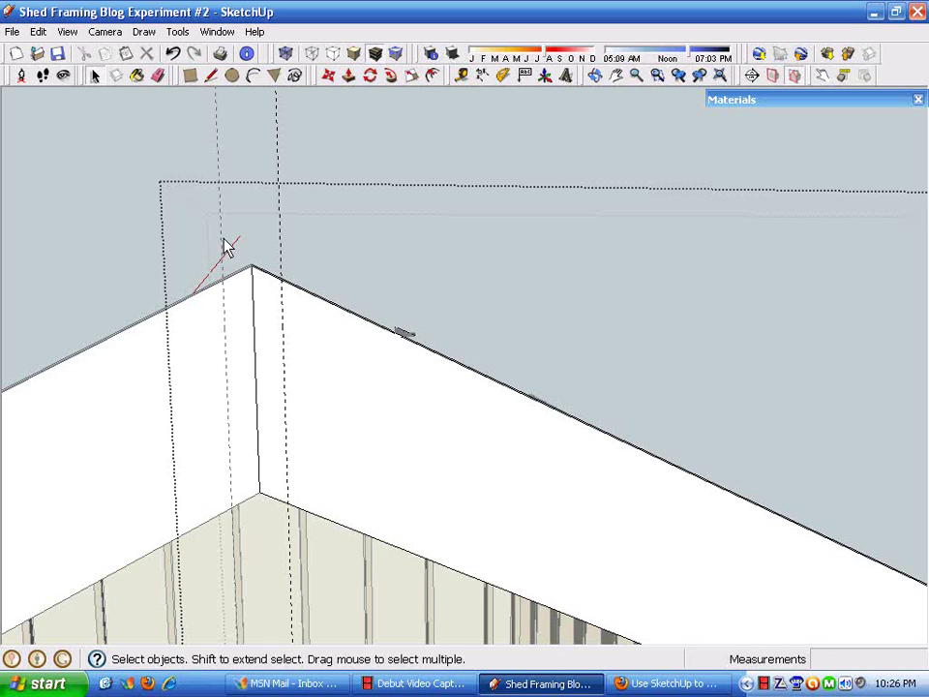
{"action": "left_click_drag", "start_coordinate": [223, 239], "coordinate": [294, 579]}
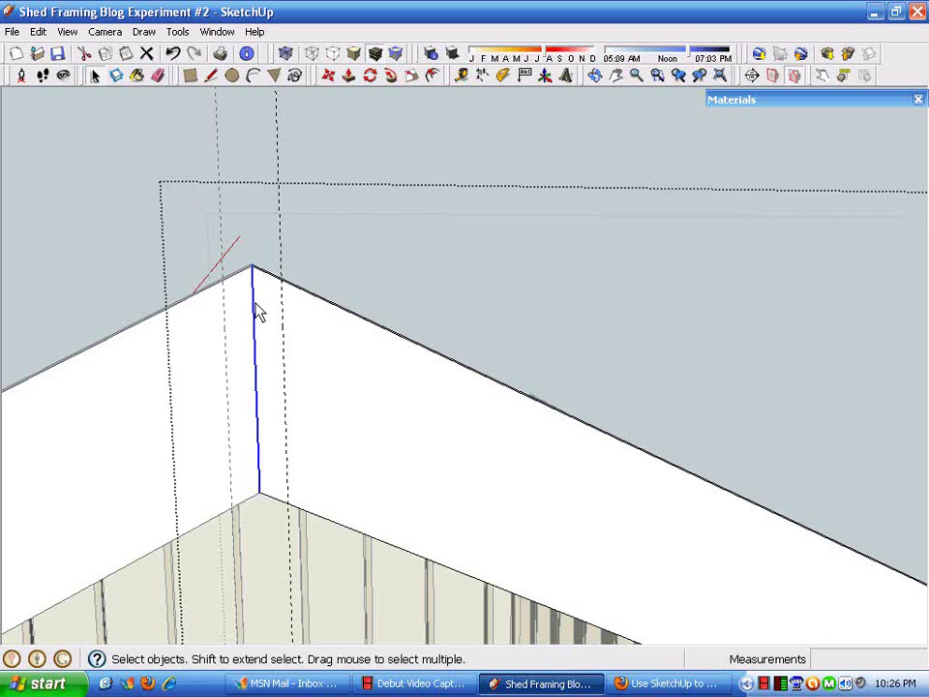
{"action": "middle_click_drag", "start_coordinate": [286, 350], "coordinate": [239, 295]}
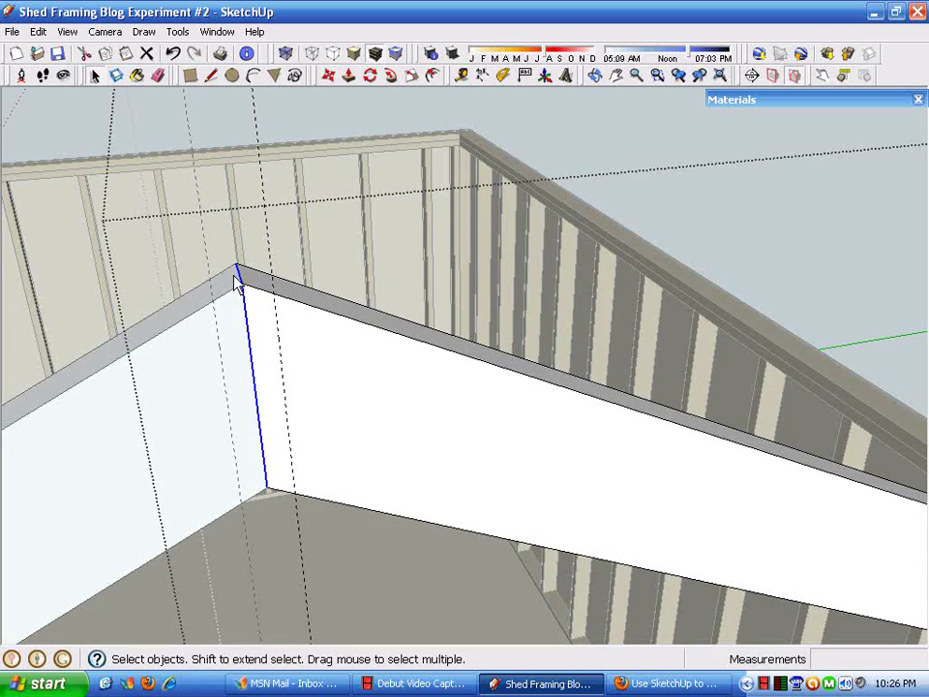
{"action": "middle_click_drag", "start_coordinate": [349, 374], "coordinate": [387, 374]}
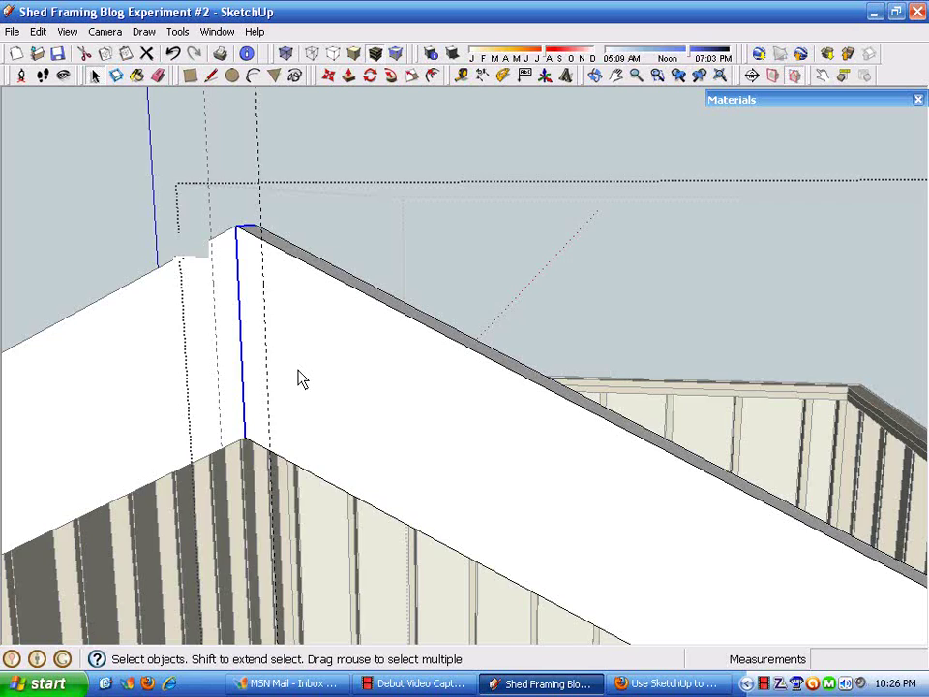
{"action": "middle_click_drag", "start_coordinate": [302, 380], "coordinate": [337, 175]}
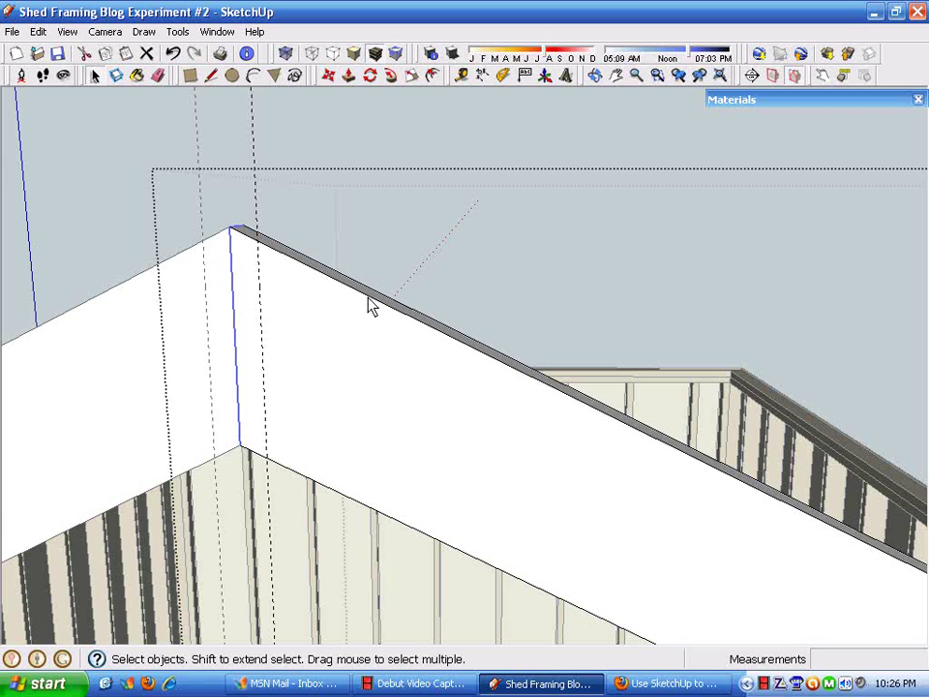
{"action": "left_click", "coordinate": [373, 261]}
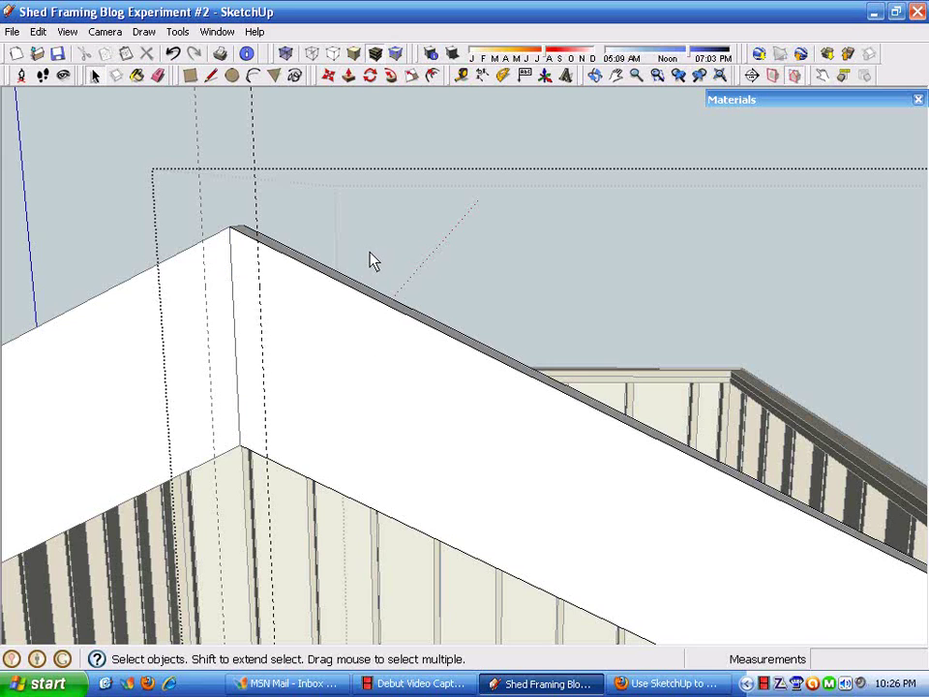
Measure the rafter's depth from its lower edge up to its top edge.
{"action": "left_click", "coordinate": [461, 77]}
{"action": "left_click", "coordinate": [351, 501]}
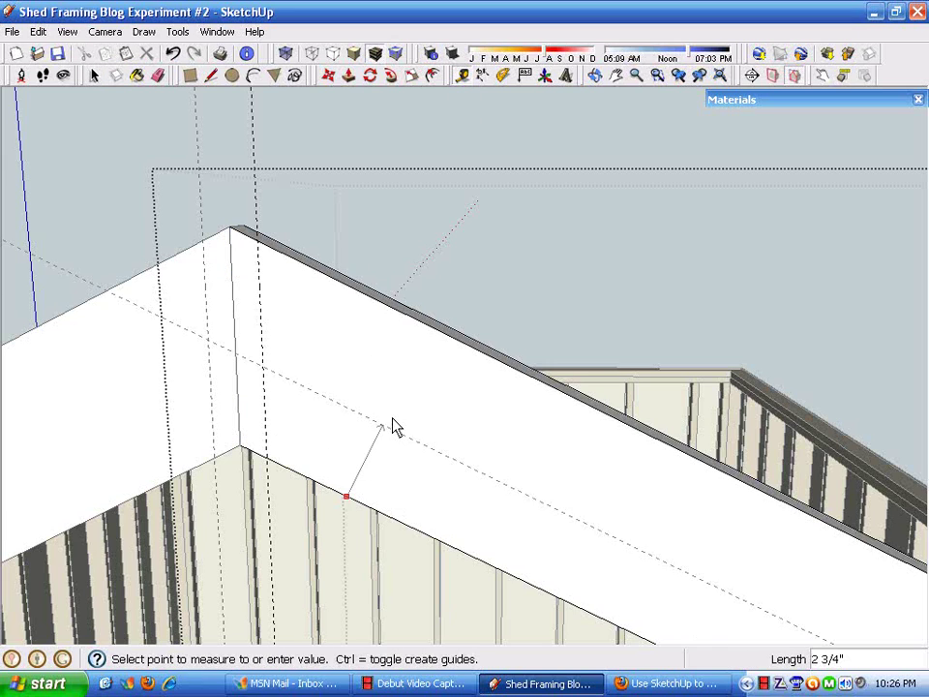
{"action": "left_click", "coordinate": [402, 316]}
{"action": "key", "text": "space"}
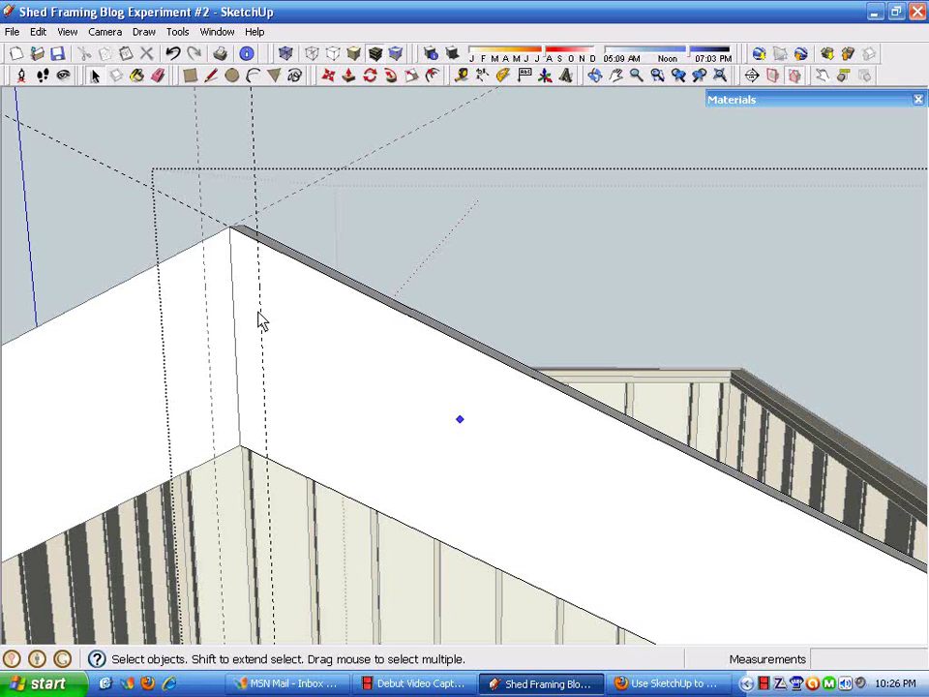
{"action": "middle_click_drag", "start_coordinate": [259, 322], "coordinate": [295, 348]}
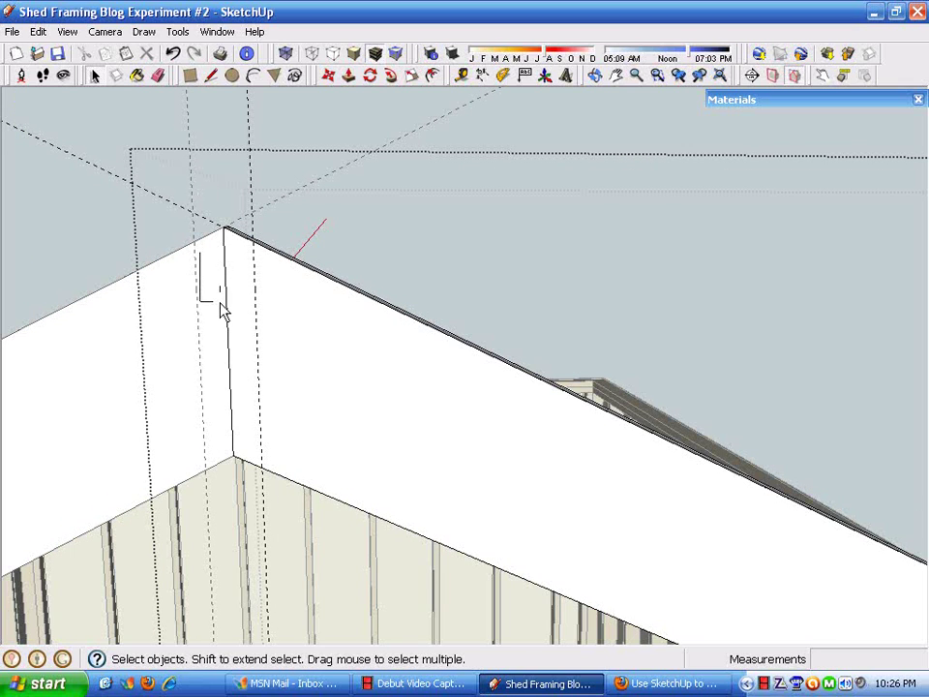
Slide the rafter's vertical end edge back along the rafter toward the guide.
{"action": "left_click_drag", "start_coordinate": [221, 310], "coordinate": [257, 549]}
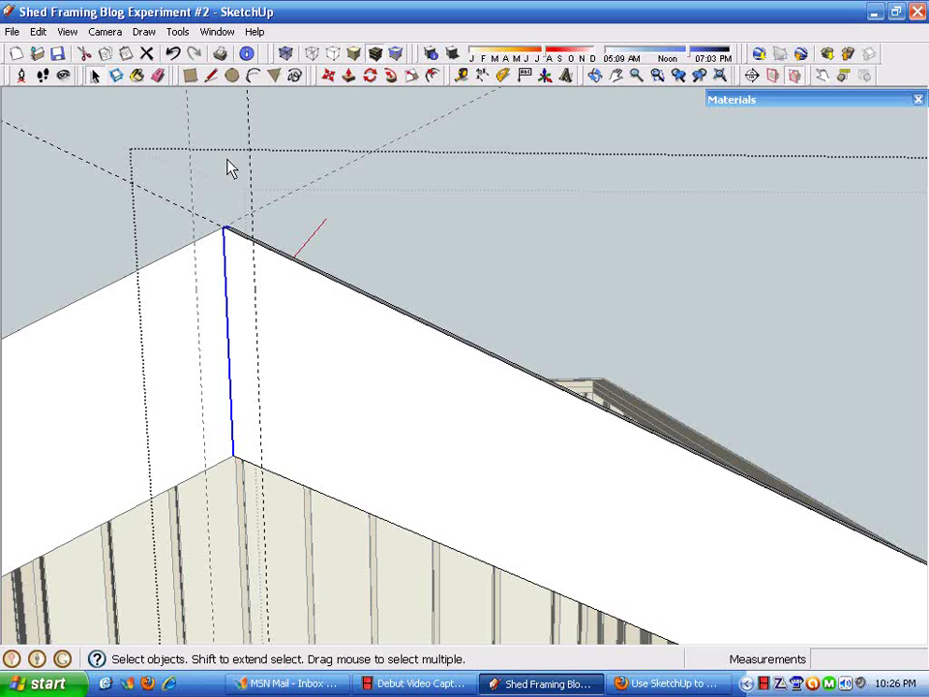
{"action": "left_click", "coordinate": [328, 76]}
{"action": "scroll", "coordinate": [257, 283], "scroll_direction": "up", "scroll_amount": 3}
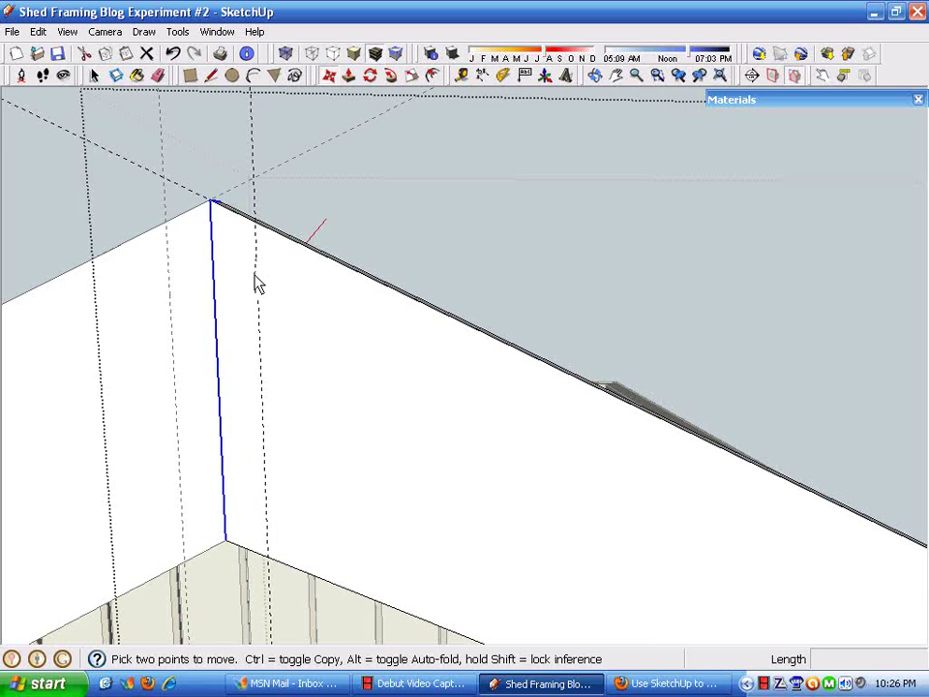
{"action": "scroll", "coordinate": [258, 284], "scroll_direction": "up", "scroll_amount": 1}
{"action": "left_click", "coordinate": [206, 195]}
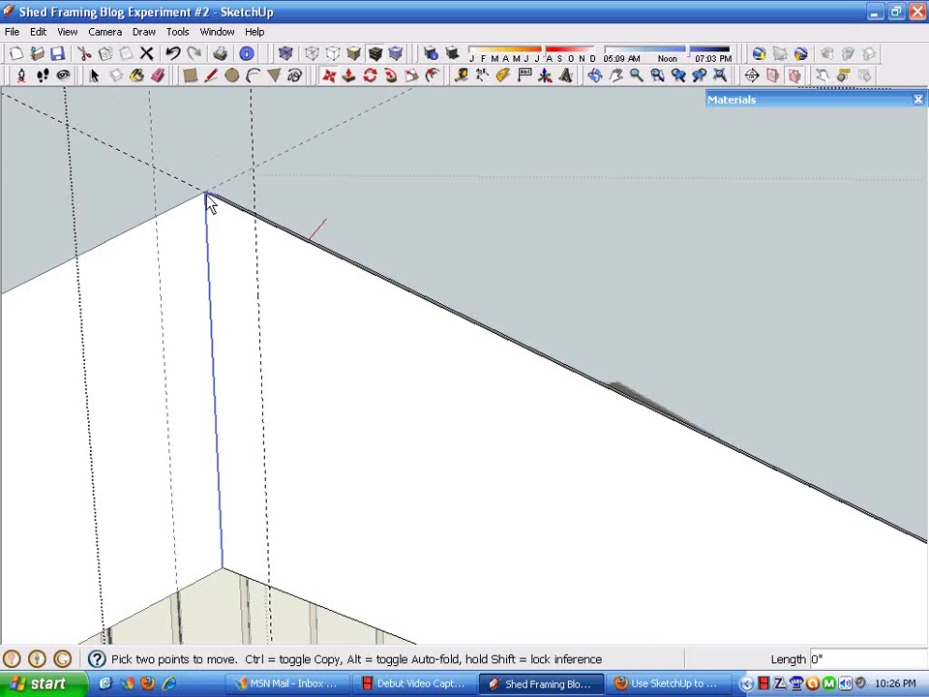
{"action": "left_click", "coordinate": [256, 218]}
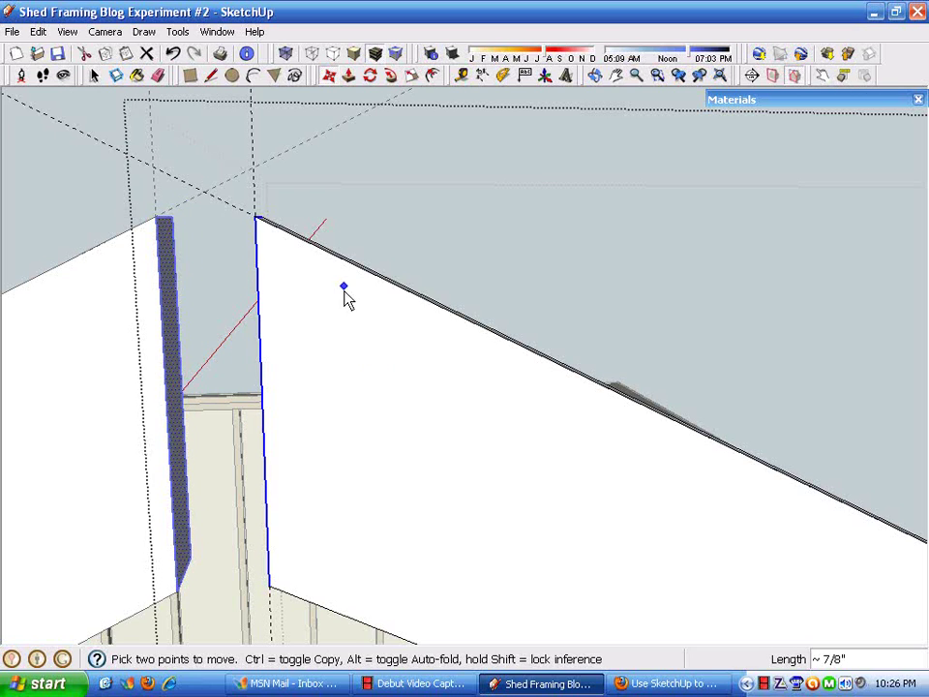
{"action": "scroll", "coordinate": [341, 426], "scroll_direction": "down", "scroll_amount": 2}
{"action": "key", "text": "space"}
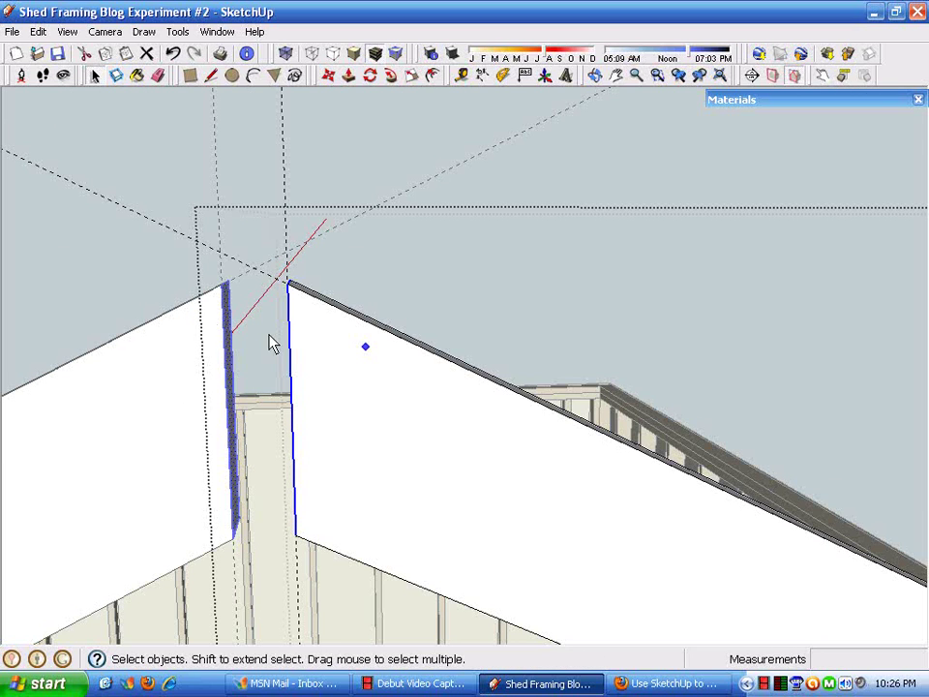
Erase the dashed measuring guides crossing the gap between the two rafters.
{"action": "left_click", "coordinate": [108, 269]}
{"action": "middle_click_drag", "start_coordinate": [376, 382], "coordinate": [371, 439]}
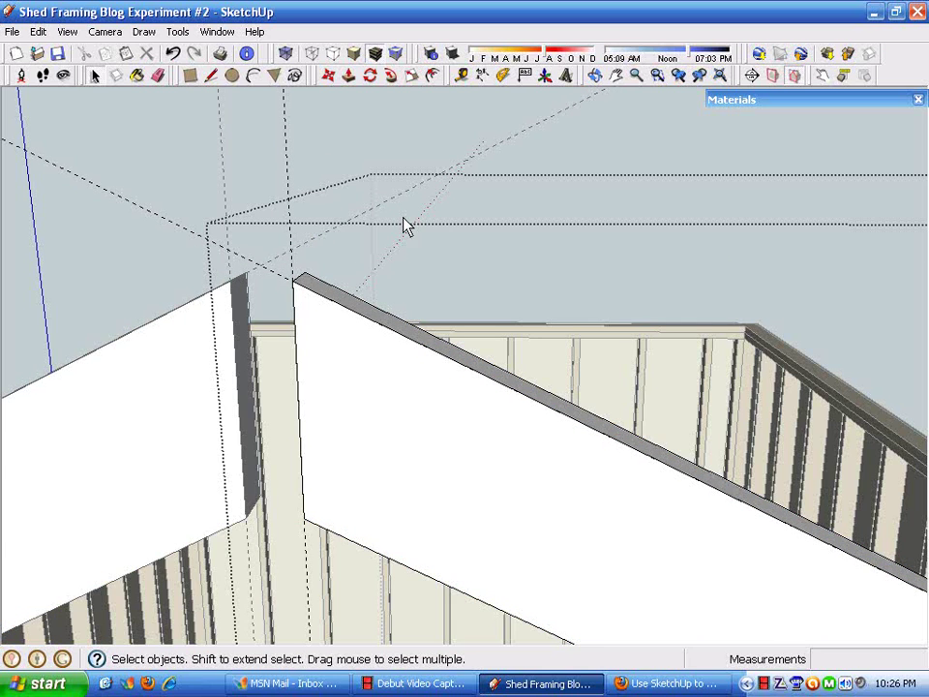
{"action": "left_click", "coordinate": [158, 75]}
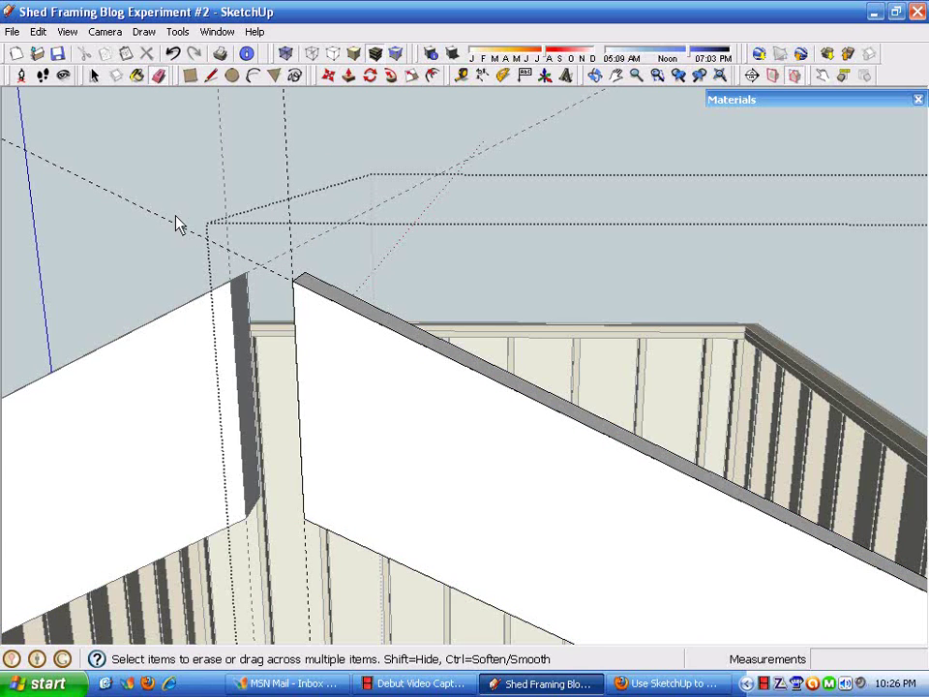
{"action": "key", "text": "space"}
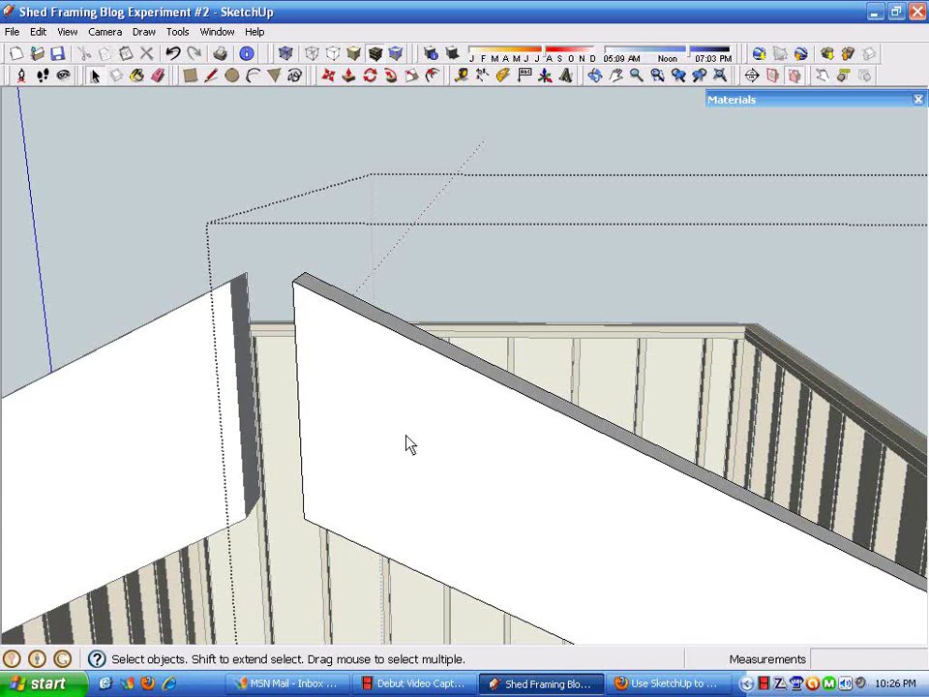
Orbit out to the whole shed and drag a crossing selection around both rafters.
{"action": "middle_click_drag", "start_coordinate": [218, 234], "coordinate": [312, 403]}
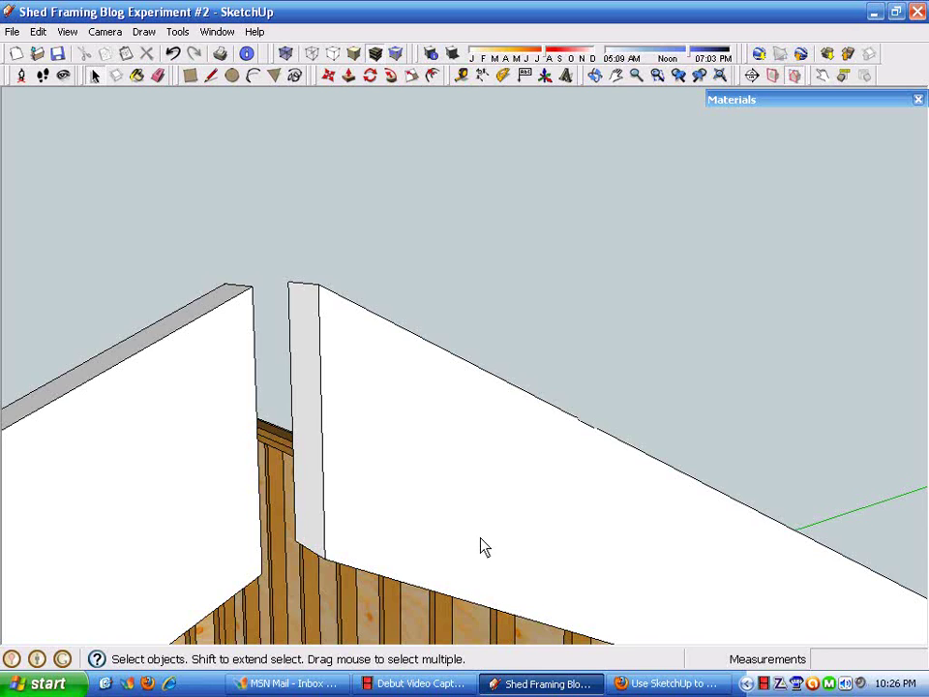
{"action": "middle_click_drag", "start_coordinate": [387, 510], "coordinate": [405, 296]}
{"action": "scroll", "coordinate": [404, 295], "scroll_direction": "down", "scroll_amount": 5}
{"action": "middle_click_drag", "start_coordinate": [535, 368], "coordinate": [294, 356]}
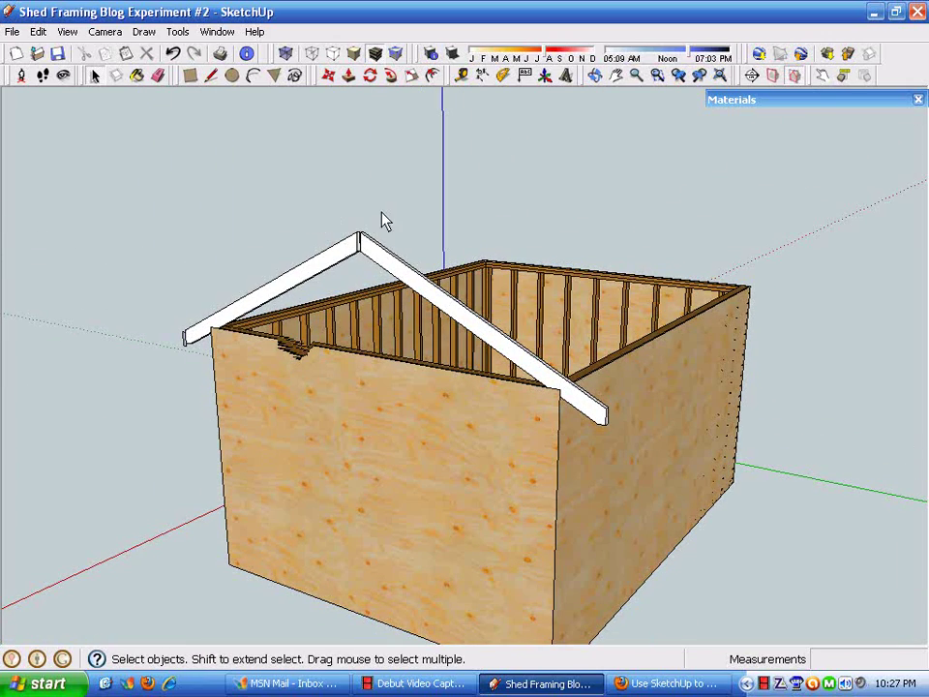
{"action": "left_click_drag", "start_coordinate": [394, 223], "coordinate": [385, 329]}
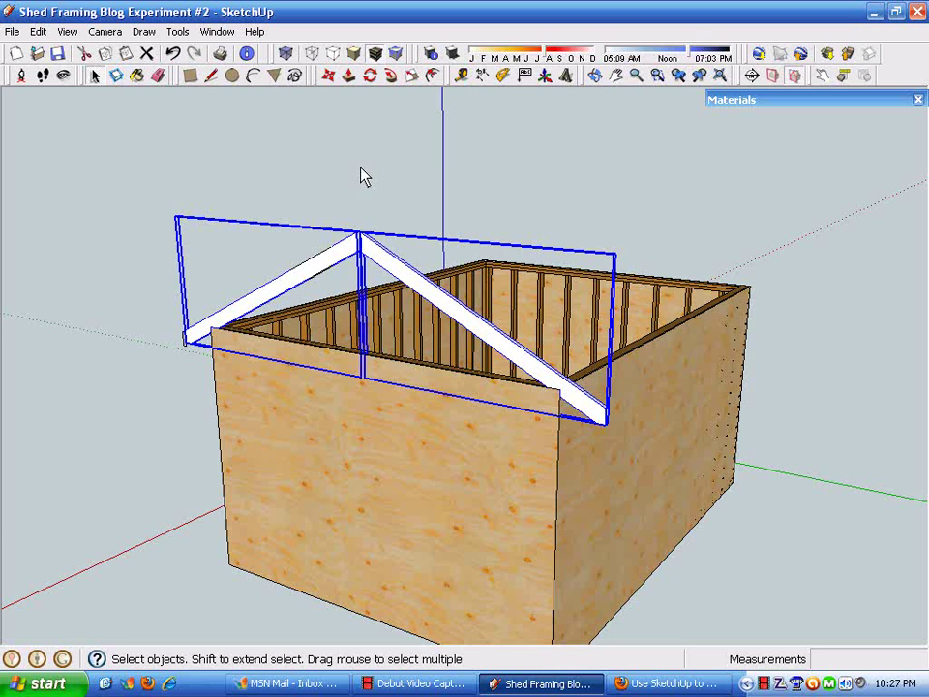
Ctrl-copy the rafter pair beside the original with Move, then undo the misplaced copy.
{"action": "key", "text": "m"}
{"action": "middle_click_drag", "start_coordinate": [597, 336], "coordinate": [358, 394]}
{"action": "scroll", "coordinate": [234, 307], "scroll_direction": "up", "scroll_amount": 3}
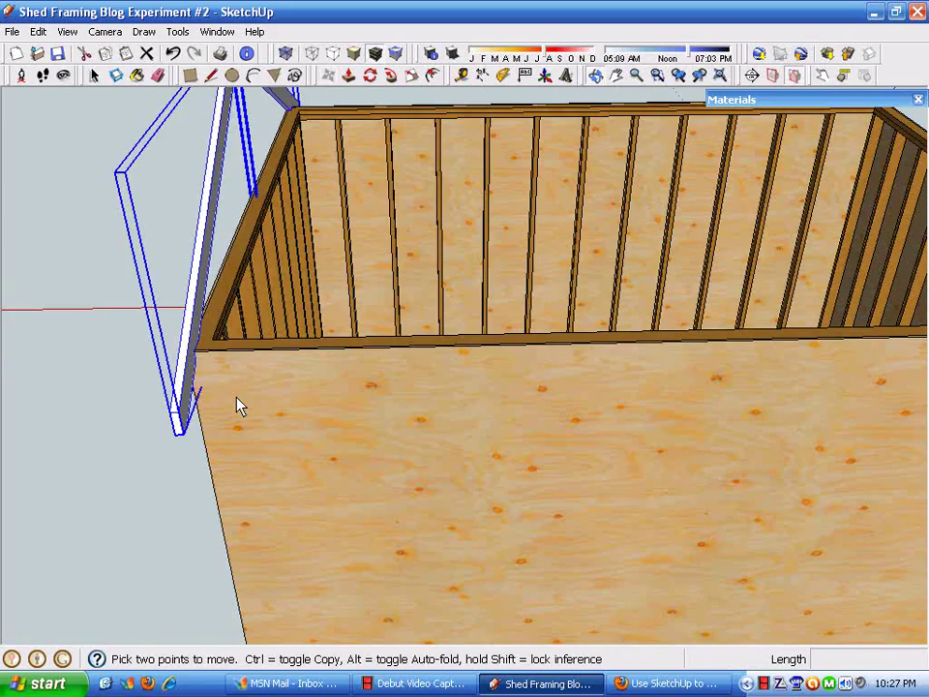
{"action": "scroll", "coordinate": [232, 384], "scroll_direction": "up", "scroll_amount": 1}
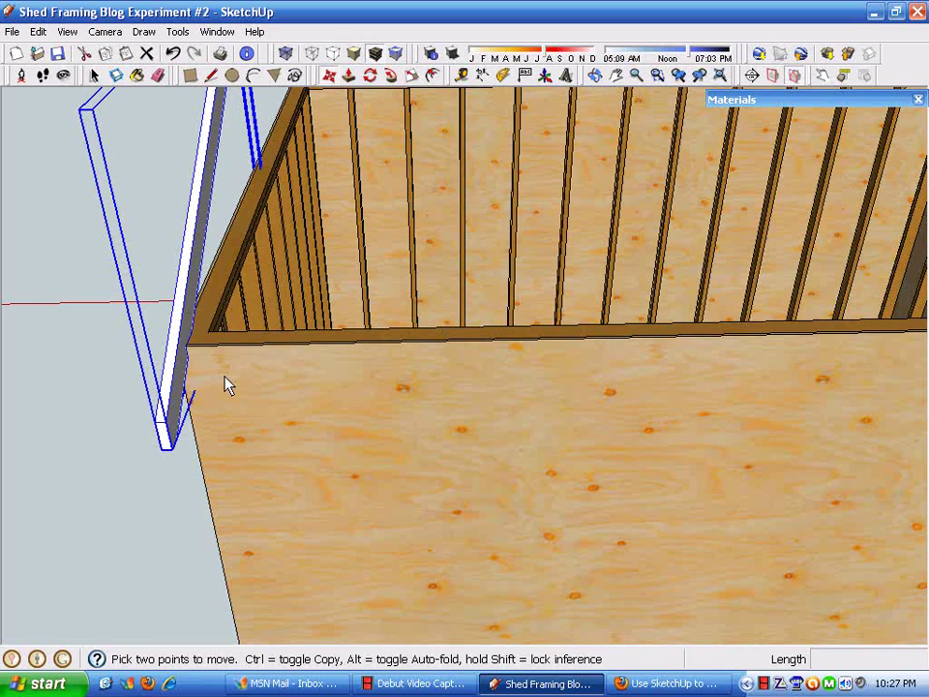
{"action": "key", "text": "ctrl"}
{"action": "left_click", "coordinate": [178, 342]}
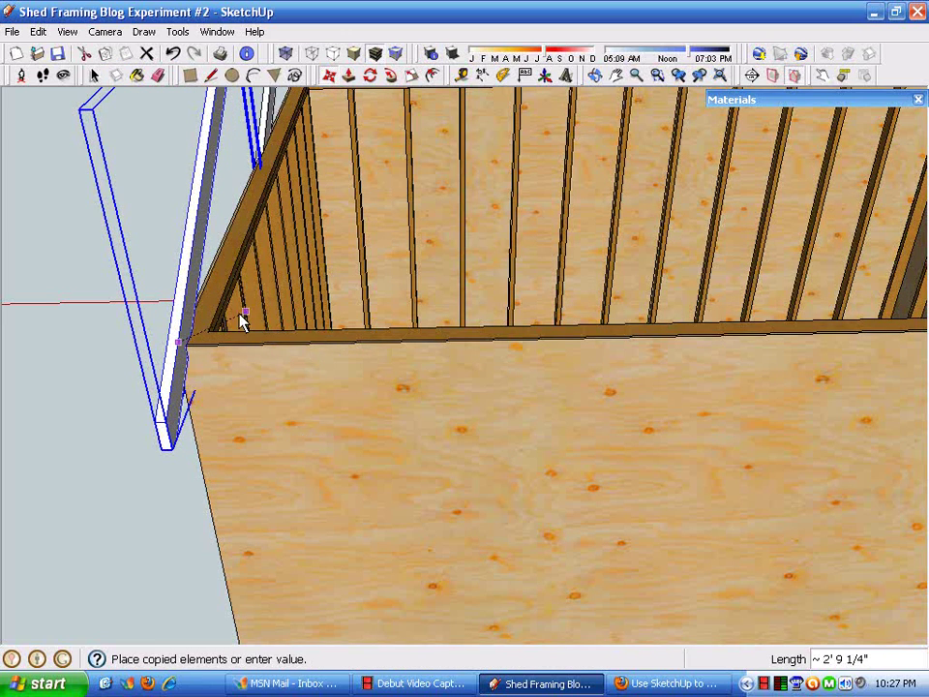
{"action": "left_click", "coordinate": [107, 425]}
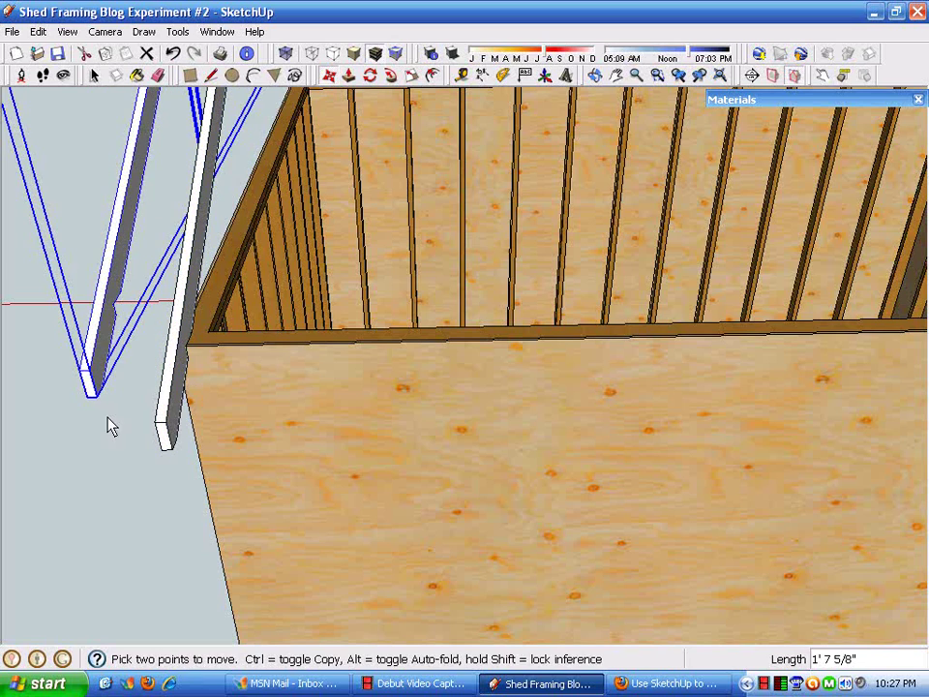
{"action": "left_click", "coordinate": [172, 53]}
{"action": "scroll", "coordinate": [294, 386], "scroll_direction": "down", "scroll_amount": 3}
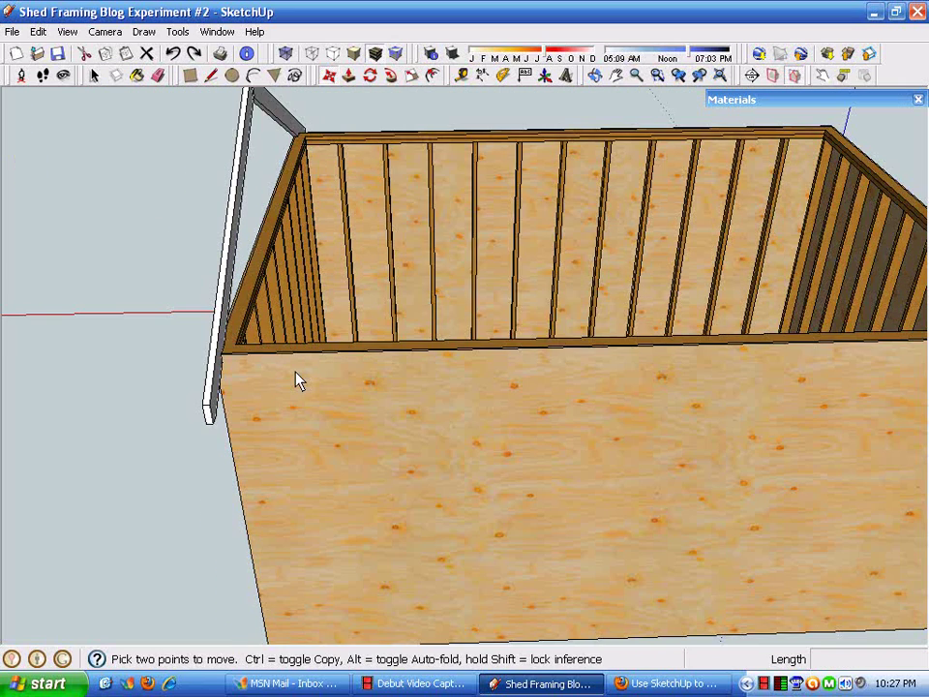
{"action": "middle_click_drag", "start_coordinate": [298, 380], "coordinate": [265, 374]}
Select the leaning rafter board, copy it again, and undo the misplaced copy.
{"action": "key", "text": "space"}
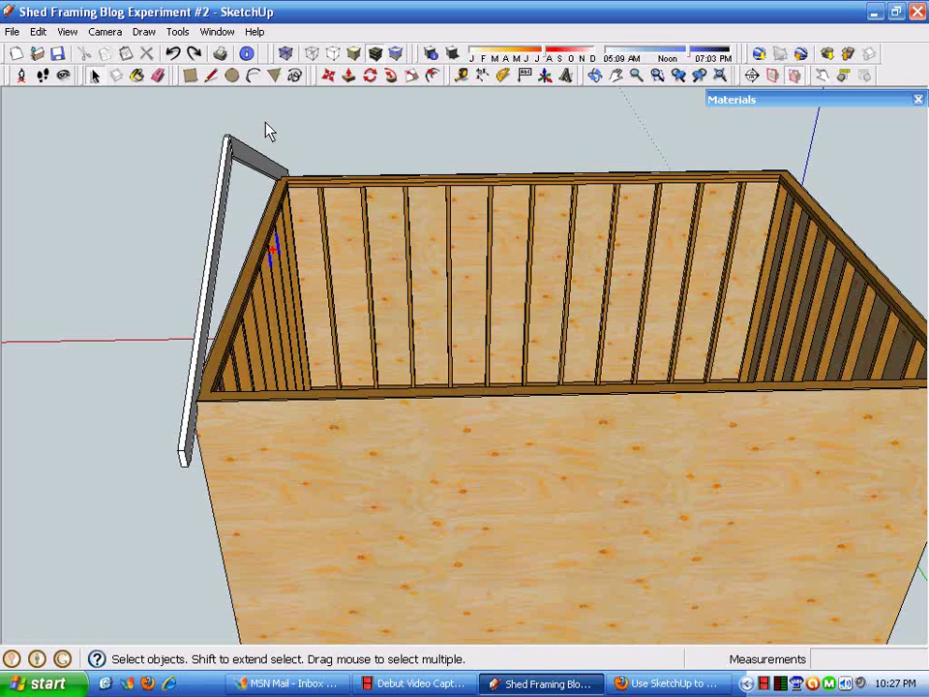
{"action": "left_click", "coordinate": [212, 252]}
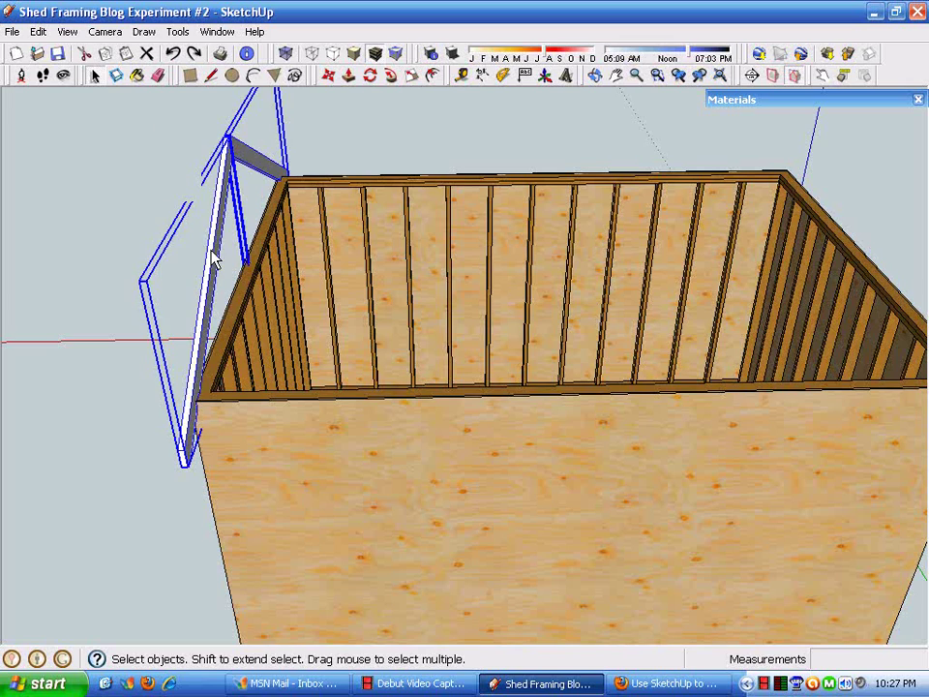
{"action": "left_click", "coordinate": [332, 81]}
{"action": "scroll", "coordinate": [249, 415], "scroll_direction": "up", "scroll_amount": 5}
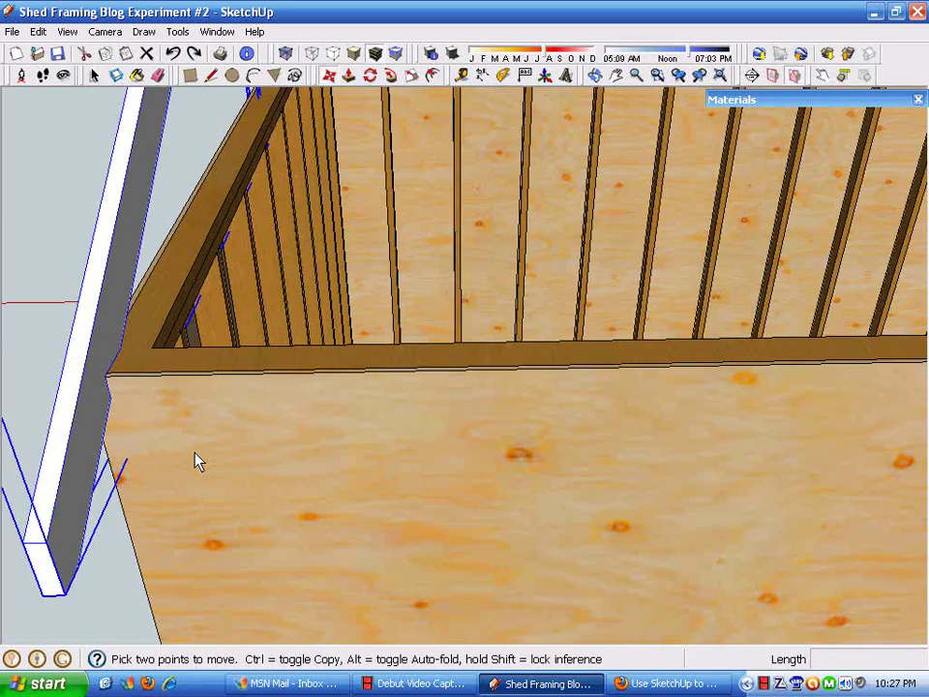
{"action": "middle_click_drag", "start_coordinate": [197, 462], "coordinate": [143, 411]}
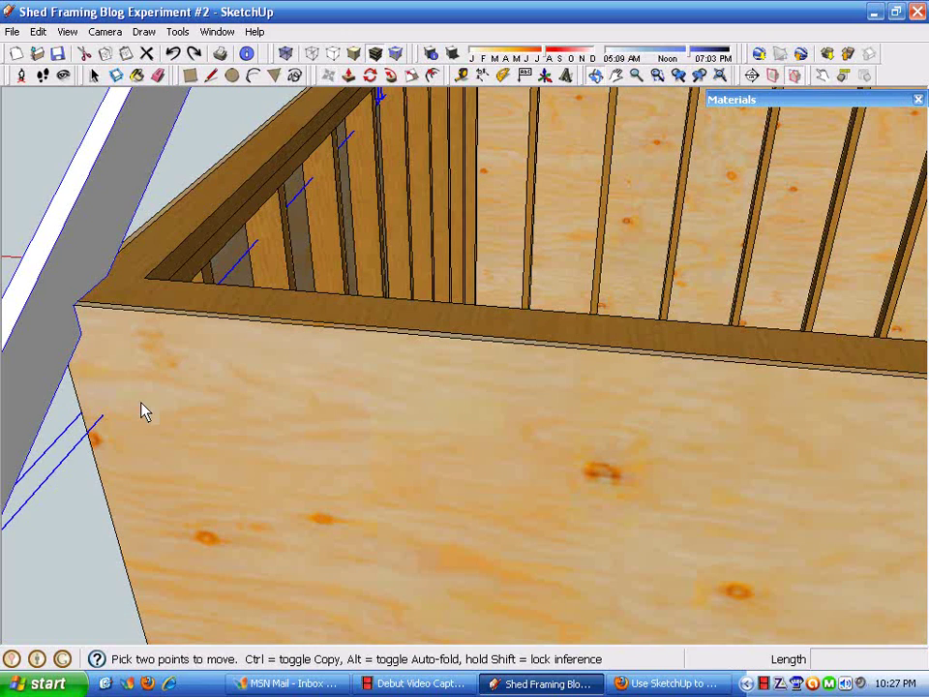
{"action": "left_click", "coordinate": [77, 310]}
{"action": "key", "text": "ctrl"}
{"action": "left_click", "coordinate": [158, 328]}
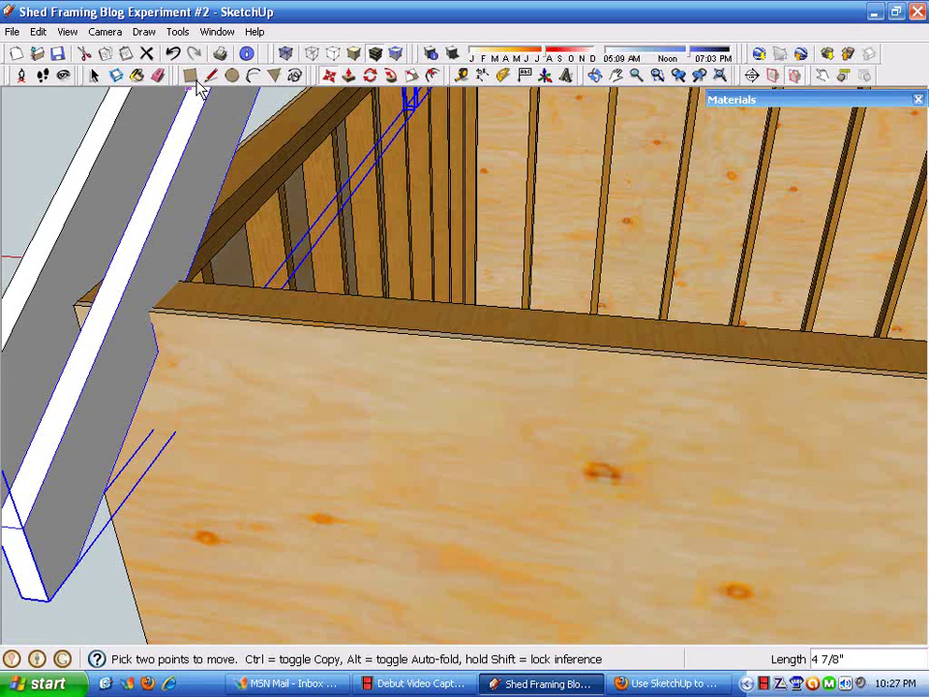
{"action": "left_click", "coordinate": [173, 53]}
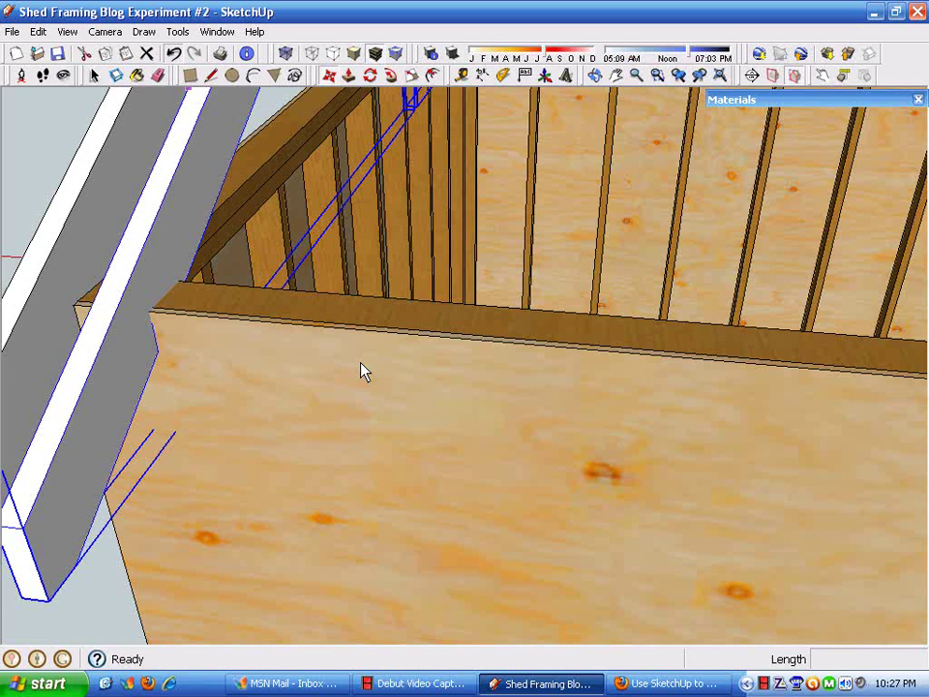
{"action": "scroll", "coordinate": [334, 433], "scroll_direction": "down", "scroll_amount": 3}
{"action": "middle_click_drag", "start_coordinate": [334, 434], "coordinate": [289, 462]}
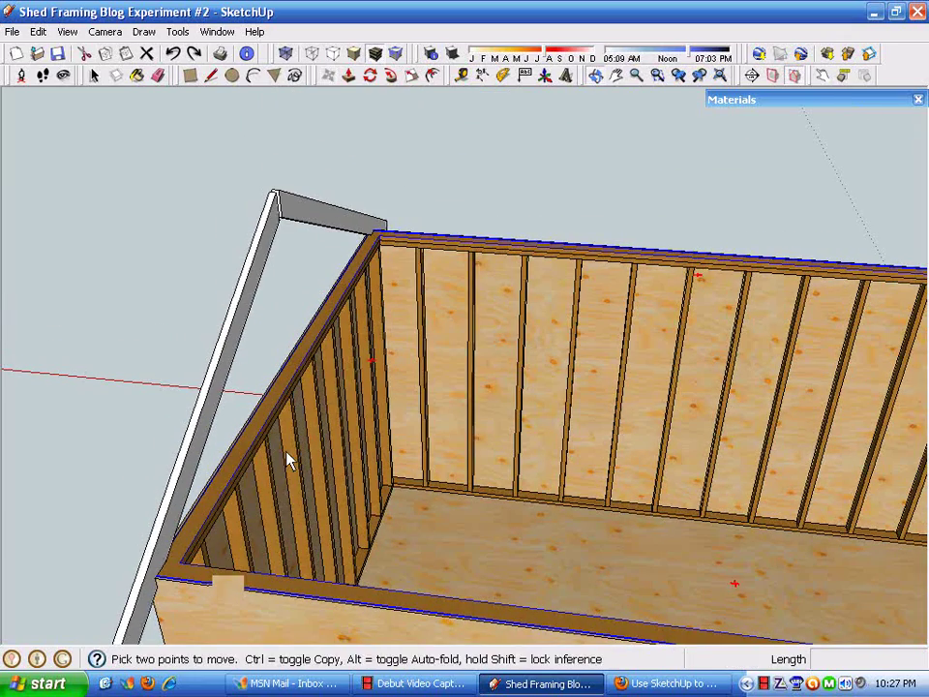
Select the rafter pair at the shed corner and start a Ctrl-copy from its corner point.
{"action": "key", "text": "space"}
{"action": "left_click_drag", "start_coordinate": [240, 218], "coordinate": [242, 219]}
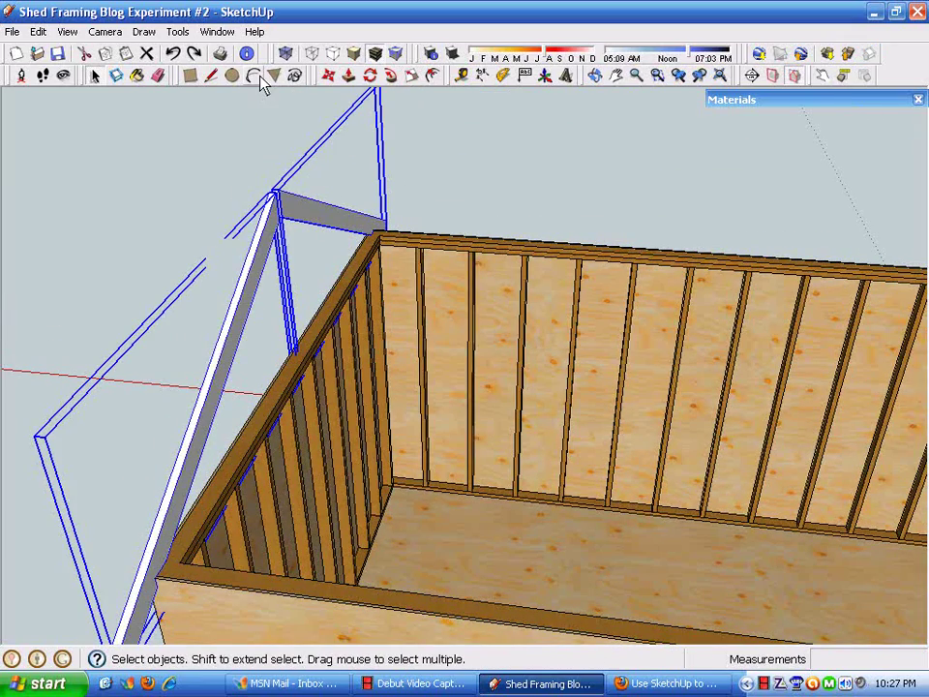
{"action": "left_click", "coordinate": [328, 76]}
{"action": "middle_click_drag", "start_coordinate": [218, 586], "coordinate": [235, 491]}
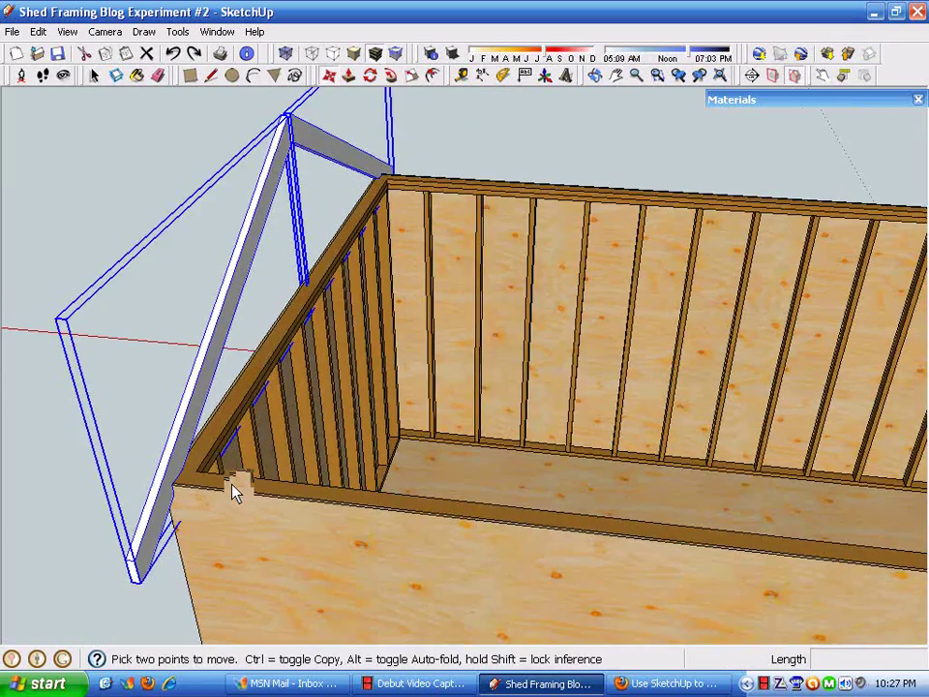
{"action": "scroll", "coordinate": [233, 491], "scroll_direction": "up", "scroll_amount": 2}
{"action": "scroll", "coordinate": [183, 553], "scroll_direction": "up", "scroll_amount": 2}
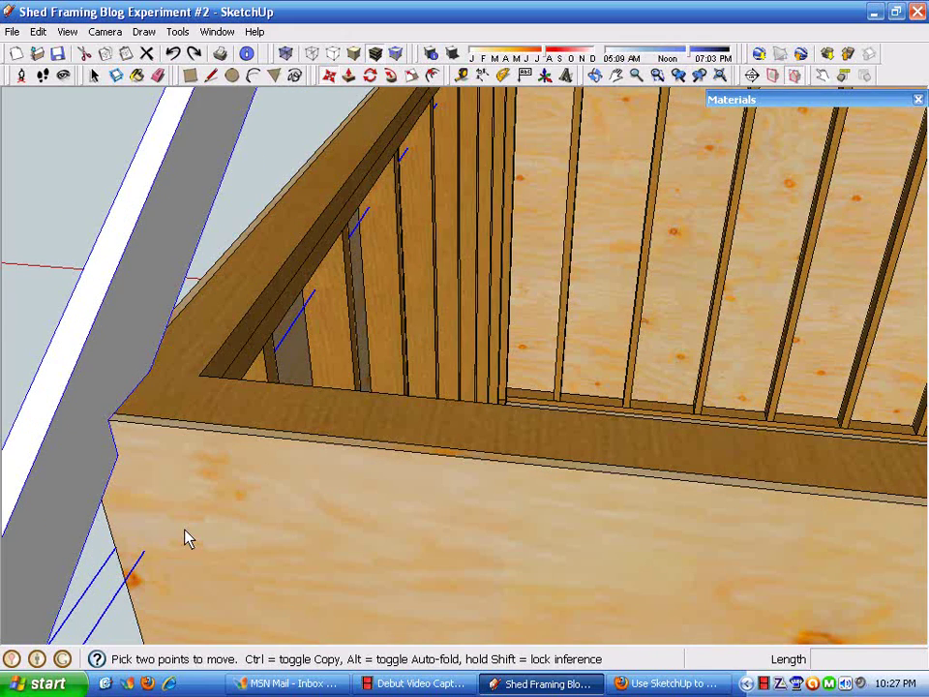
{"action": "left_click", "coordinate": [108, 427]}
{"action": "key", "text": "ctrl"}
Copy the rafter 16 inches along the wall and array it into 100 copies.
{"action": "left_click", "coordinate": [176, 437]}
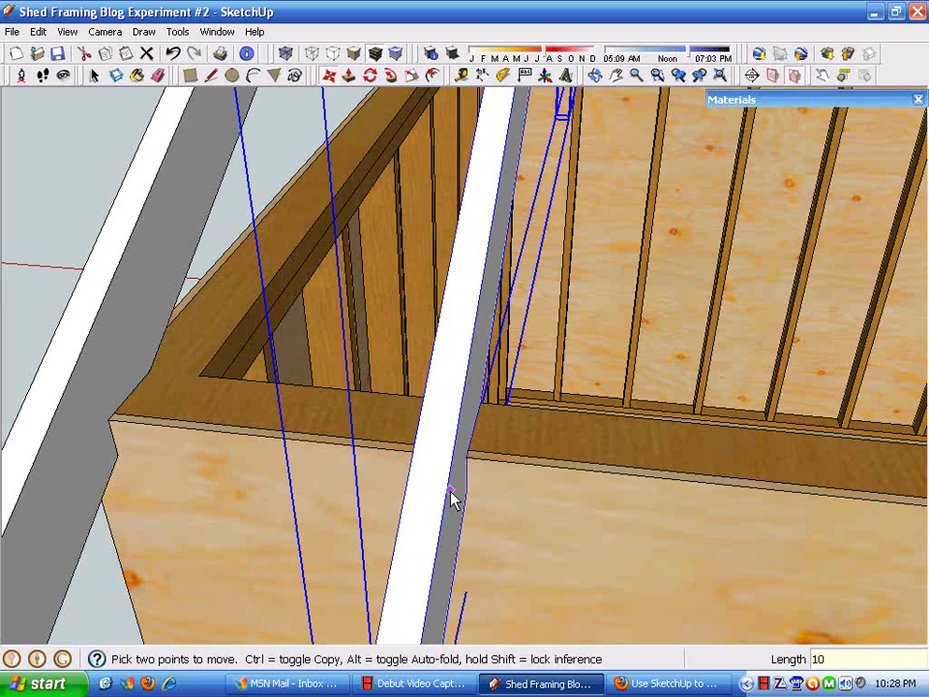
{"action": "key", "text": "Escape"}
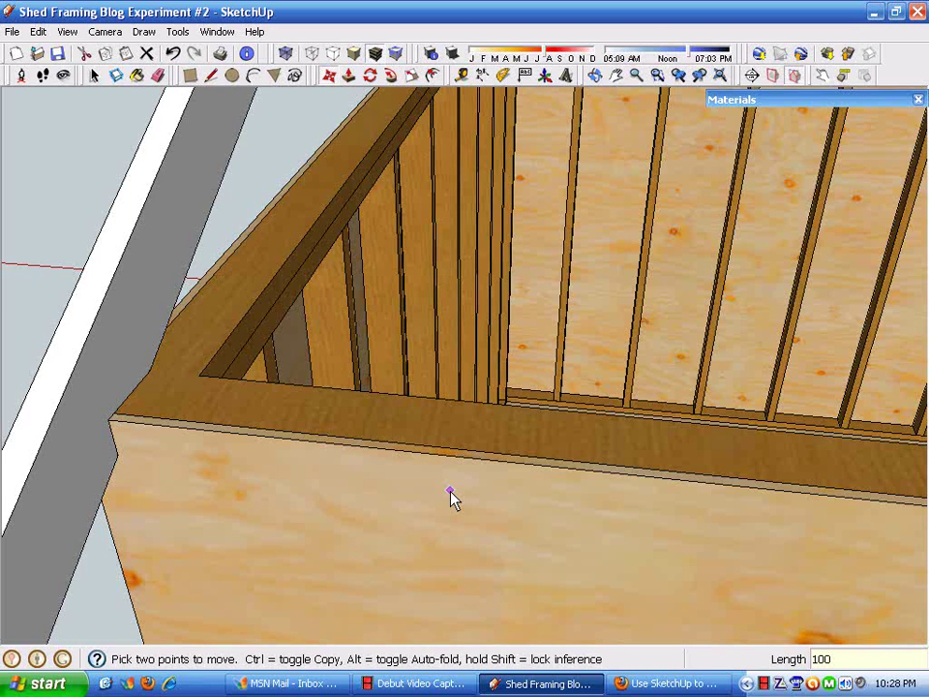
{"action": "scroll", "coordinate": [451, 496], "scroll_direction": "down", "scroll_amount": 4}
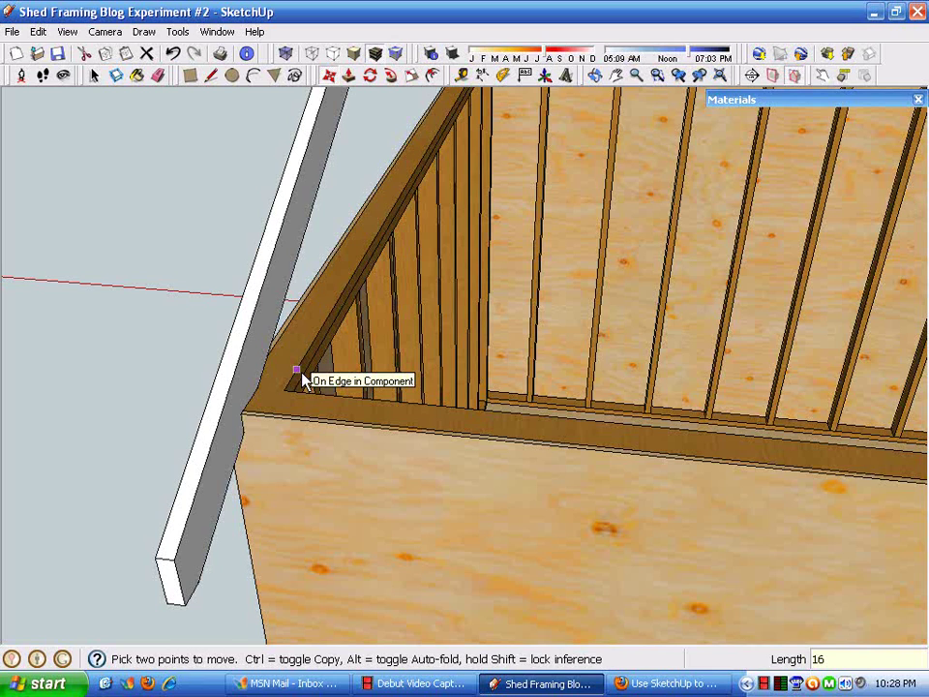
{"action": "left_click", "coordinate": [303, 380]}
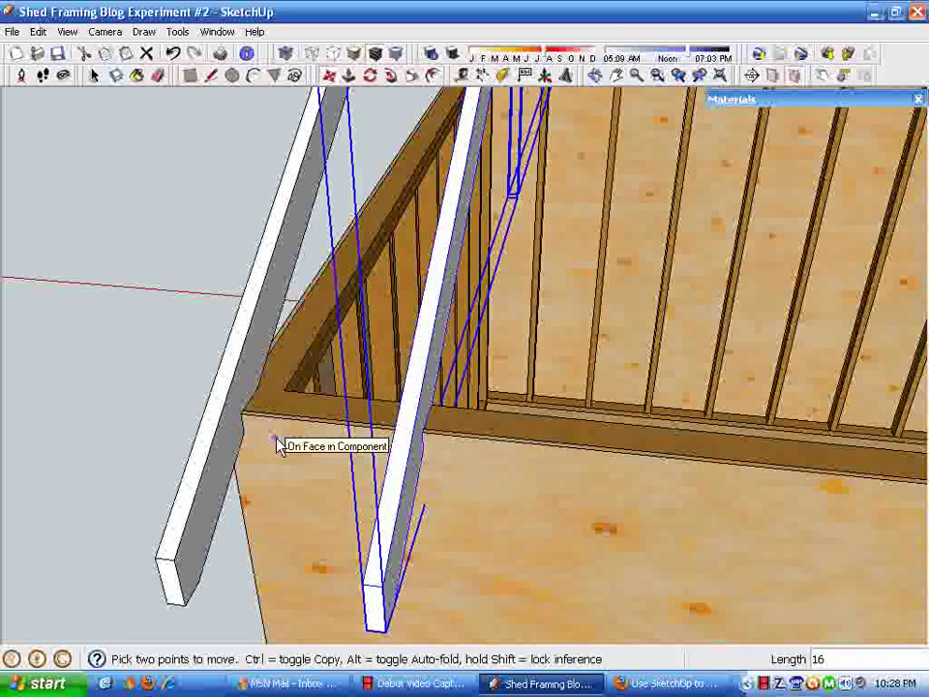
{"action": "type", "text": "100"}
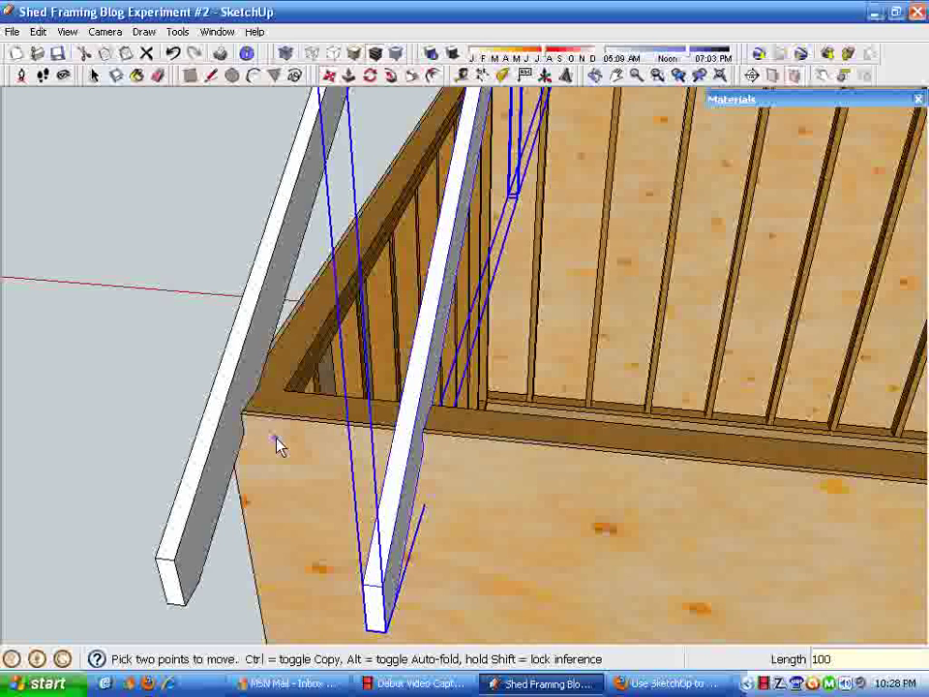
{"action": "type", "text": "x"}
{"action": "key", "text": "Return"}
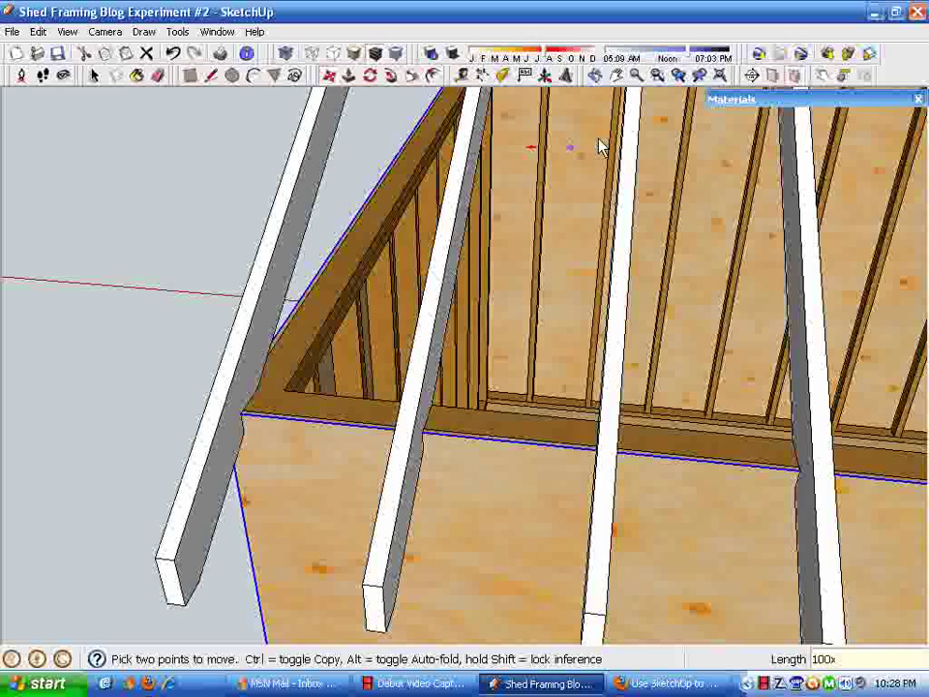
Zoom to the full model and orbit to inspect the long rafter row.
{"action": "left_click", "coordinate": [718, 76]}
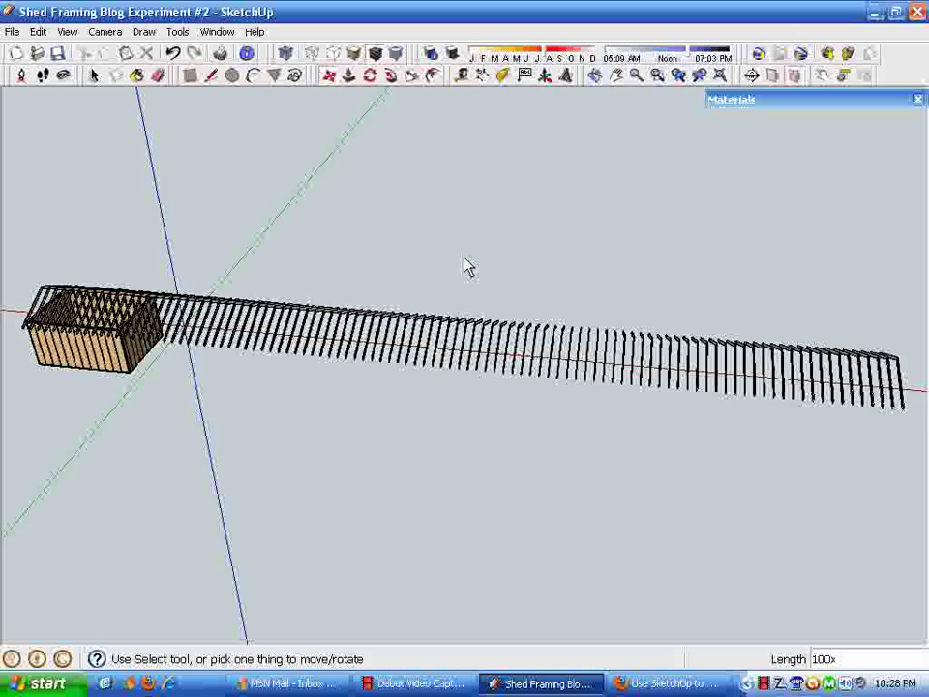
{"action": "scroll", "coordinate": [329, 495], "scroll_direction": "down", "scroll_amount": 1}
{"action": "mouse_move", "coordinate": [350, 500]}
{"action": "middle_mouse_down"}
{"action": "mouse_move", "coordinate": [243, 469]}
{"action": "mouse_move", "coordinate": [512, 460]}
{"action": "mouse_move", "coordinate": [350, 586]}
{"action": "middle_mouse_up"}
{"action": "scroll", "coordinate": [481, 561], "scroll_direction": "up", "scroll_amount": 3}
{"action": "middle_click_drag", "start_coordinate": [481, 560], "coordinate": [450, 532]}
{"action": "scroll", "coordinate": [630, 452], "scroll_direction": "down", "scroll_amount": 3}
{"action": "middle_click_drag", "start_coordinate": [630, 452], "coordinate": [675, 465]}
{"action": "scroll", "coordinate": [676, 465], "scroll_direction": "down", "scroll_amount": 2}
{"action": "scroll", "coordinate": [452, 569], "scroll_direction": "up", "scroll_amount": 4}
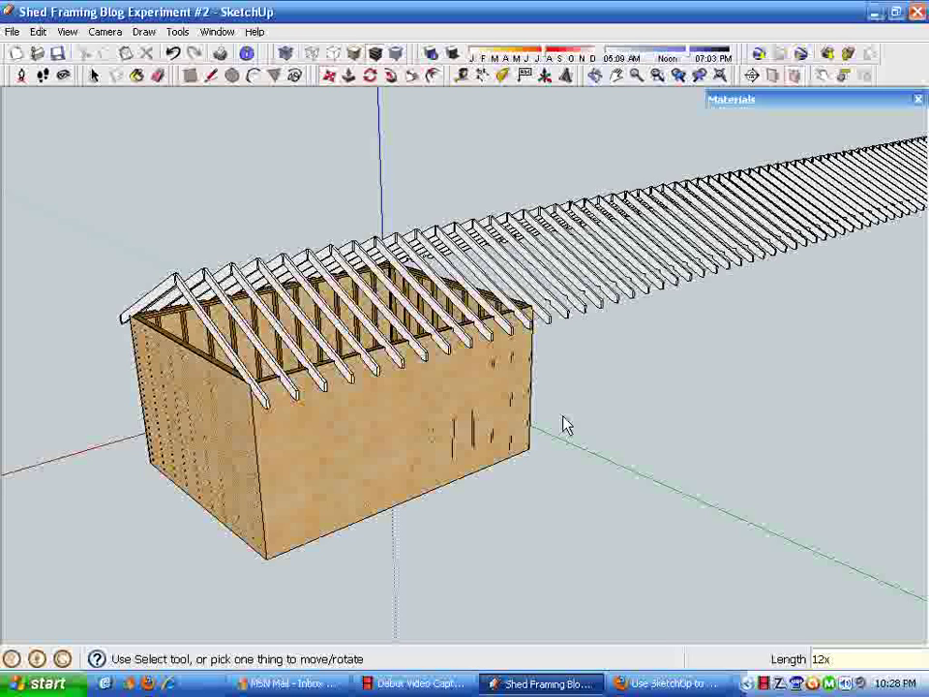
Reduce the rafter array to 12 copies and orbit toward the gable end.
{"action": "key", "text": "Return"}
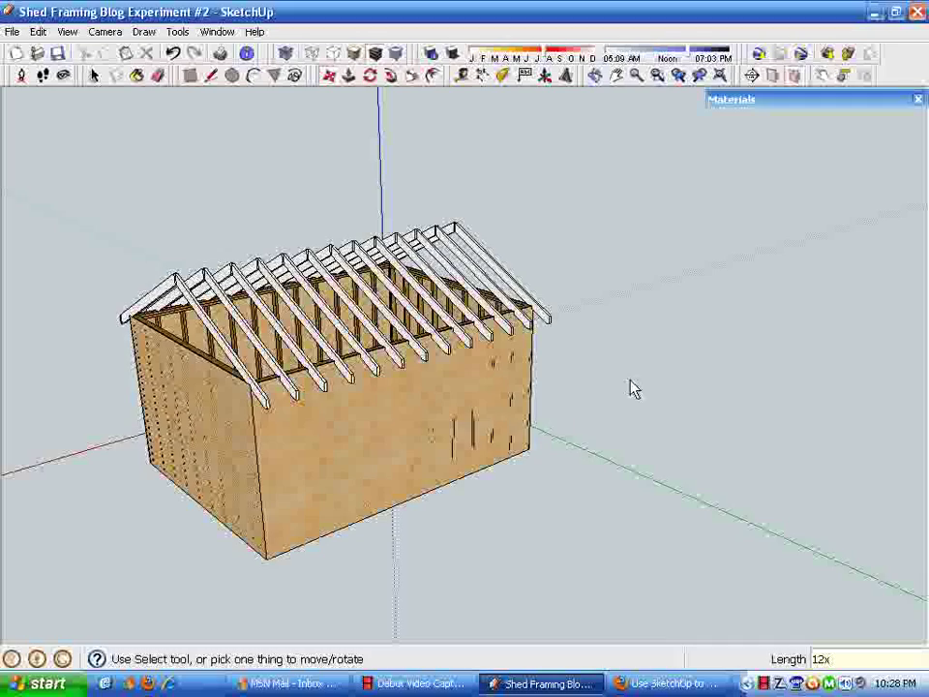
{"action": "middle_click_drag", "start_coordinate": [634, 389], "coordinate": [572, 519]}
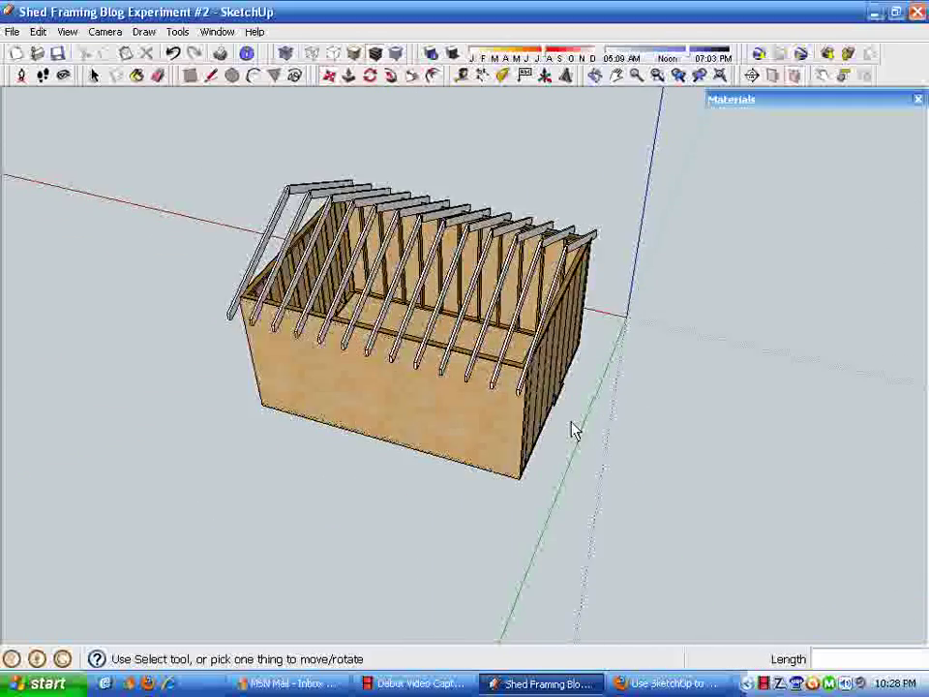
{"action": "middle_click_drag", "start_coordinate": [573, 429], "coordinate": [350, 512]}
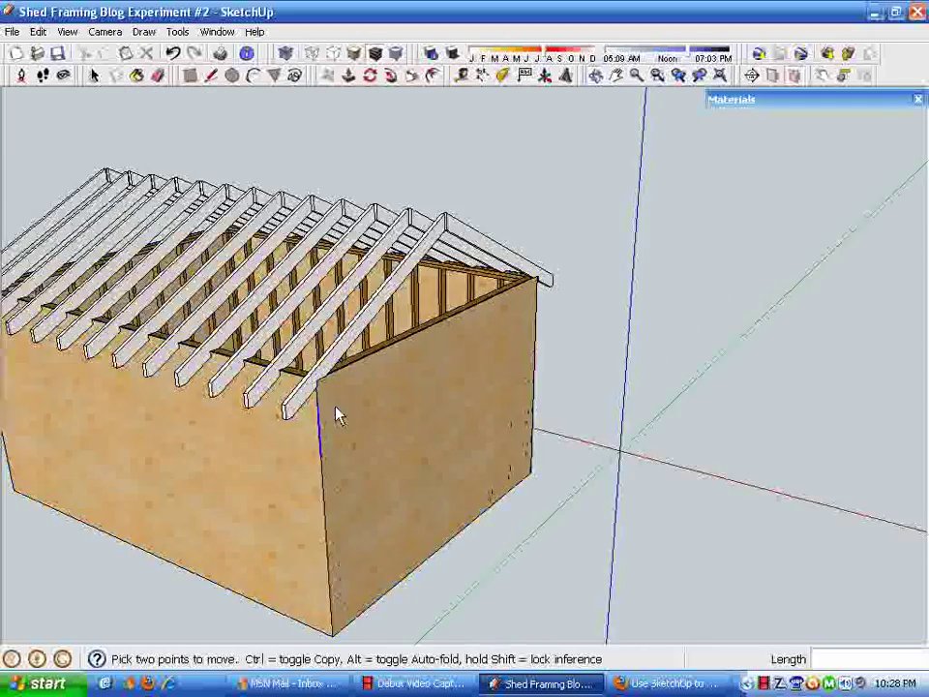
{"action": "scroll", "coordinate": [344, 411], "scroll_direction": "up", "scroll_amount": 6}
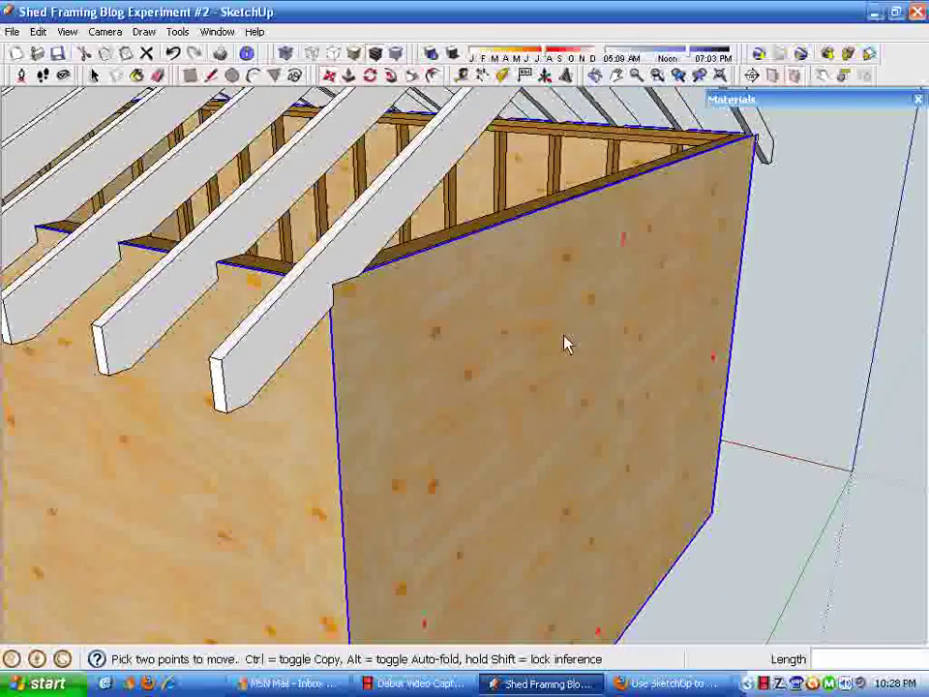
{"action": "middle_click_drag", "start_coordinate": [566, 343], "coordinate": [601, 368]}
Move the end rafter 1/2 inch so it sits flush with the gable wall.
{"action": "left_click_drag", "start_coordinate": [646, 150], "coordinate": [580, 198]}
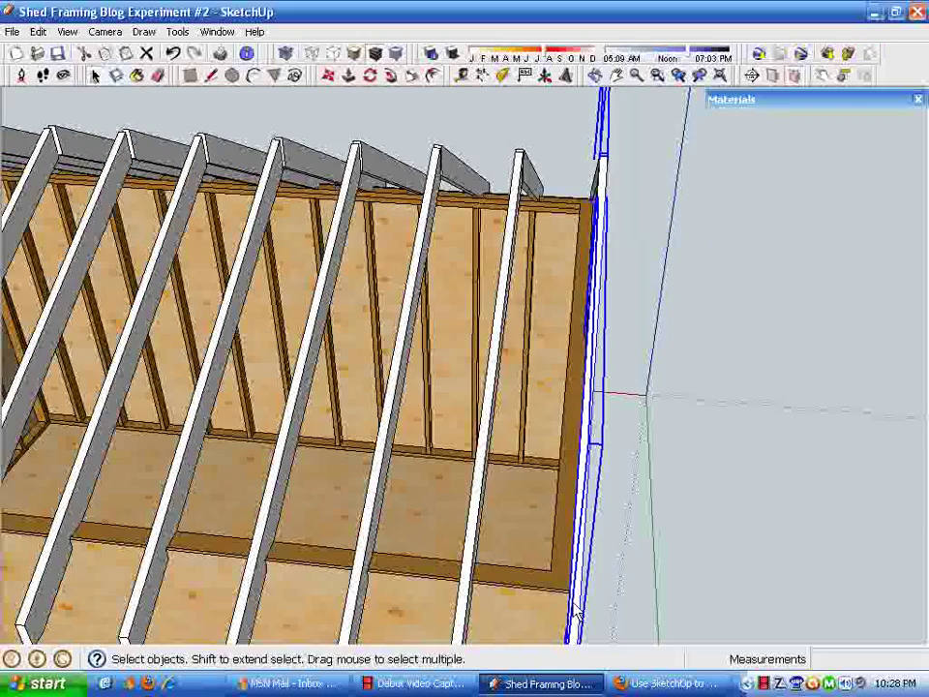
{"action": "left_click", "coordinate": [331, 77]}
{"action": "scroll", "coordinate": [610, 629], "scroll_direction": "up", "scroll_amount": 6}
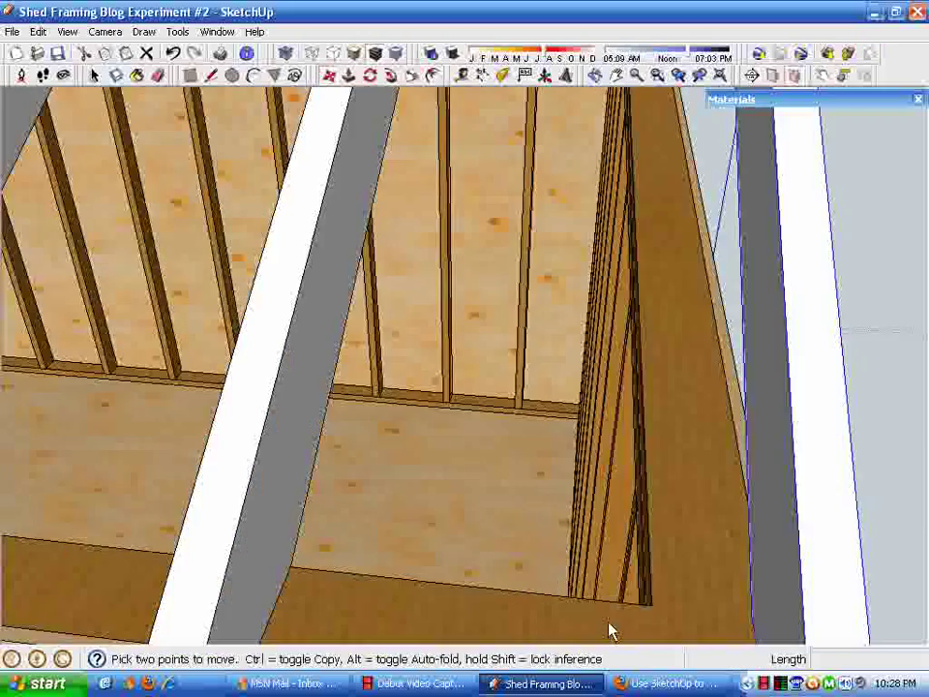
{"action": "middle_click_drag", "start_coordinate": [869, 564], "coordinate": [461, 523]}
{"action": "left_click", "coordinate": [426, 478]}
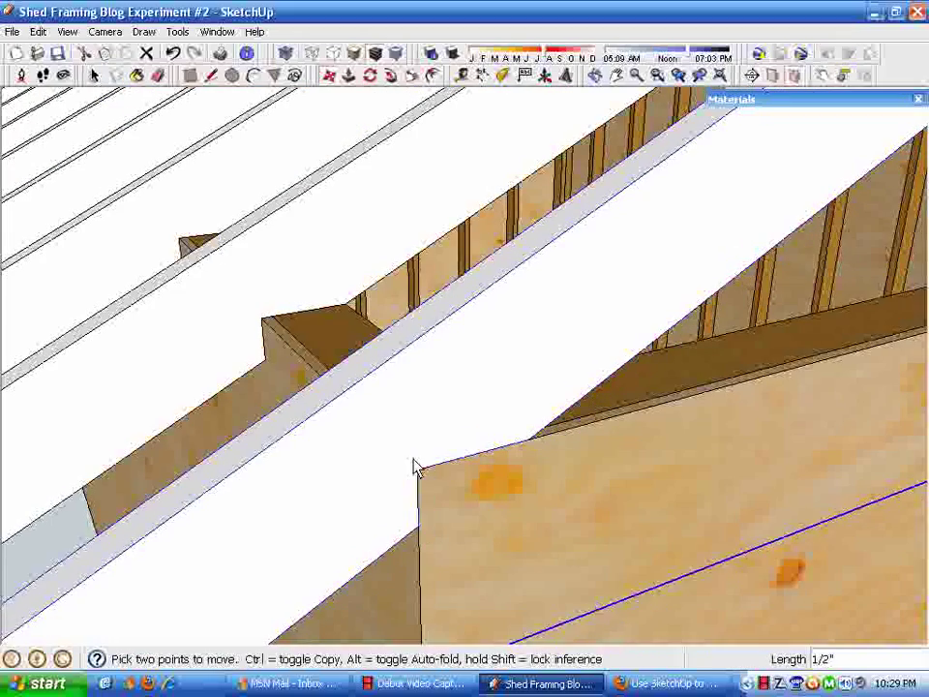
{"action": "scroll", "coordinate": [542, 455], "scroll_direction": "down", "scroll_amount": 4}
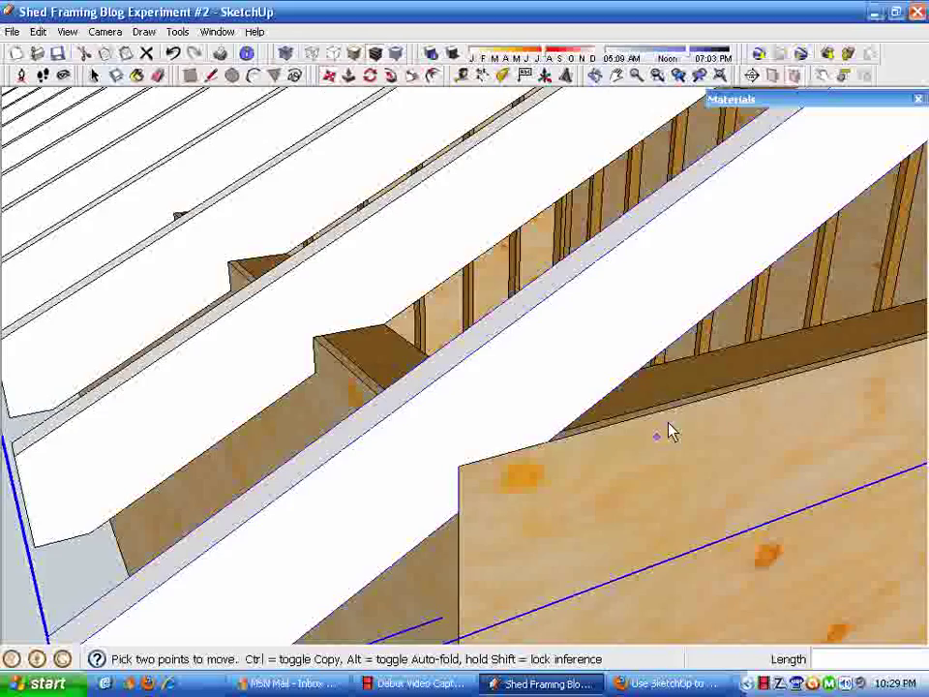
{"action": "middle_click_drag", "start_coordinate": [668, 432], "coordinate": [60, 561]}
Orbit over and around the shed to check the evenly spaced rafter pairs.
{"action": "key", "text": "space"}
{"action": "scroll", "coordinate": [60, 561], "scroll_direction": "down", "scroll_amount": 3}
{"action": "middle_click_drag", "start_coordinate": [74, 398], "coordinate": [4, 162]}
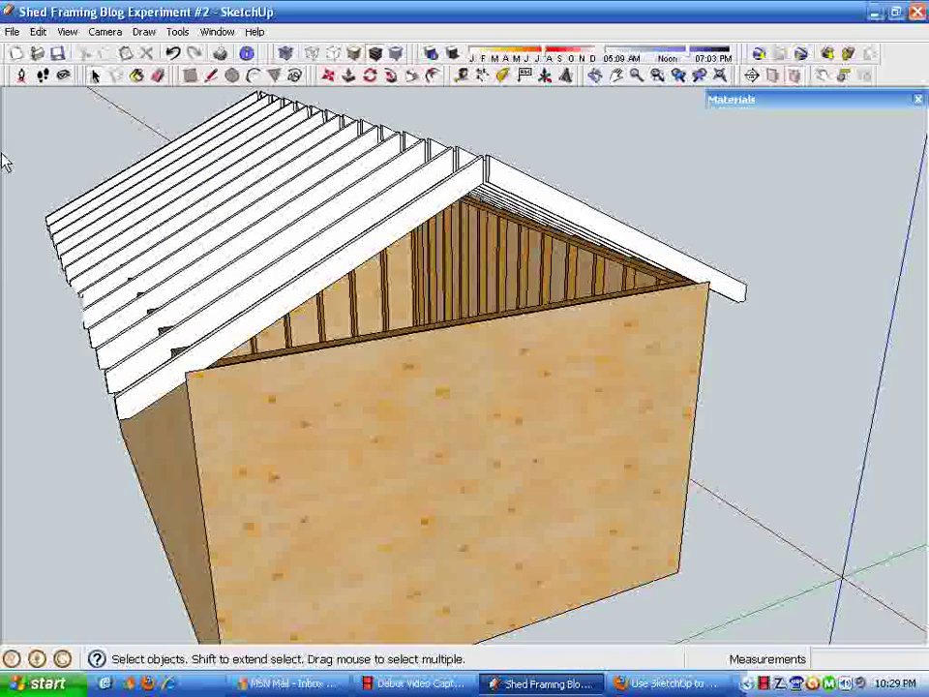
{"action": "middle_click_drag", "start_coordinate": [35, 95], "coordinate": [494, 392]}
{"action": "middle_click_drag", "start_coordinate": [510, 539], "coordinate": [387, 548]}
{"action": "scroll", "coordinate": [385, 542], "scroll_direction": "up", "scroll_amount": 2}
{"action": "scroll", "coordinate": [382, 537], "scroll_direction": "down", "scroll_amount": 3}
{"action": "mouse_move", "coordinate": [351, 503]}
{"action": "middle_mouse_down"}
{"action": "mouse_move", "coordinate": [293, 538]}
{"action": "mouse_move", "coordinate": [345, 475]}
{"action": "mouse_move", "coordinate": [385, 399]}
{"action": "middle_mouse_up"}
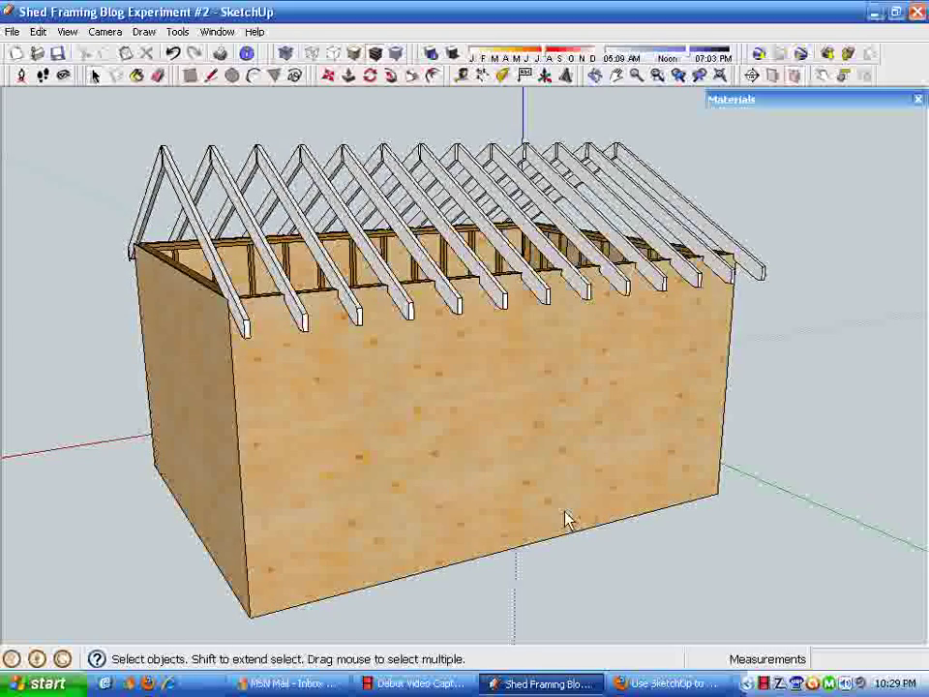